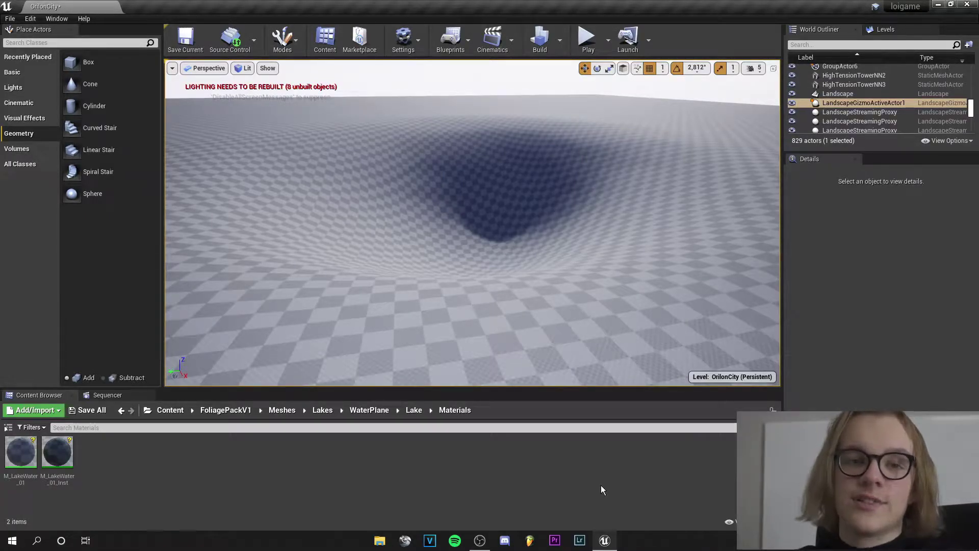
- Find the Water plugin in the plugin browser and check whether it is enabled
right_click_drag(459, 210, 495, 197)
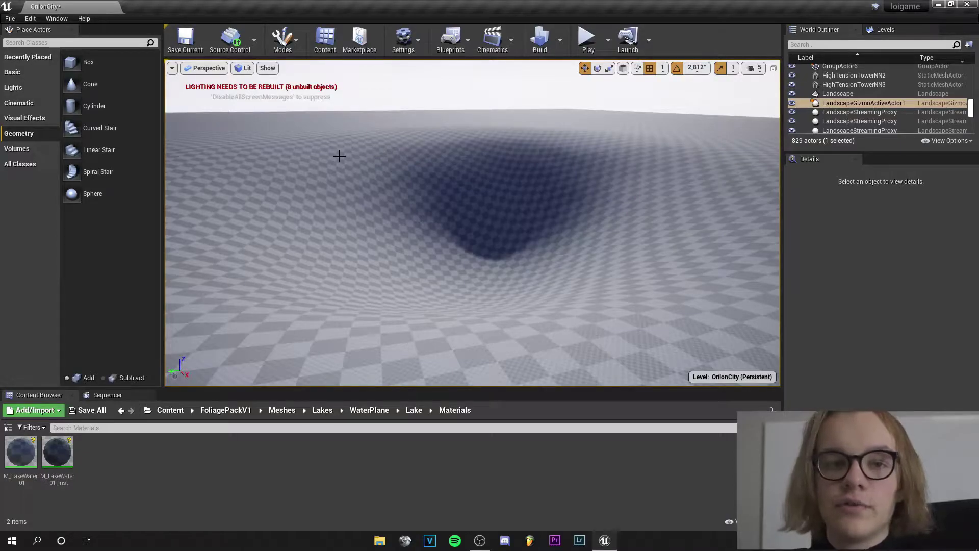
left_click(38, 16)
left_click(62, 172)
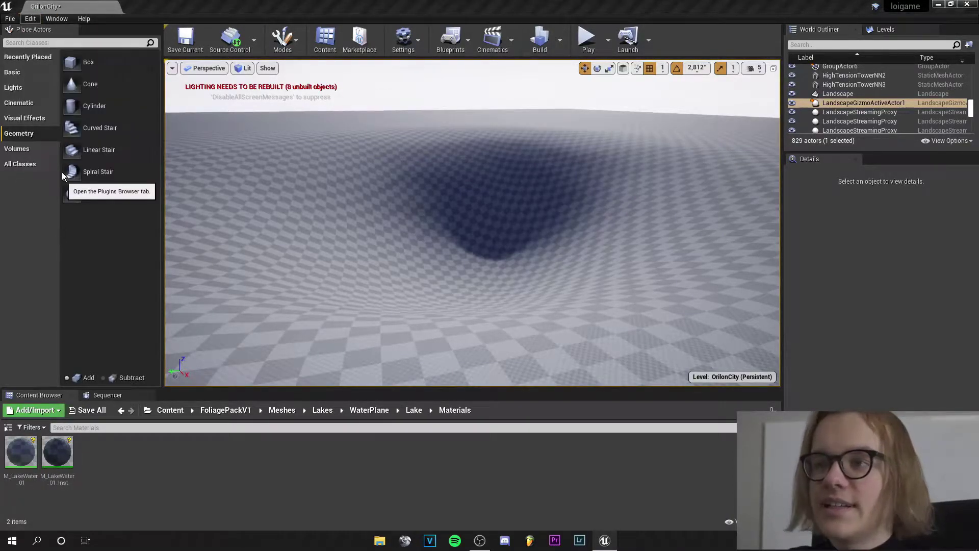
left_click(570, 118)
type("wa")
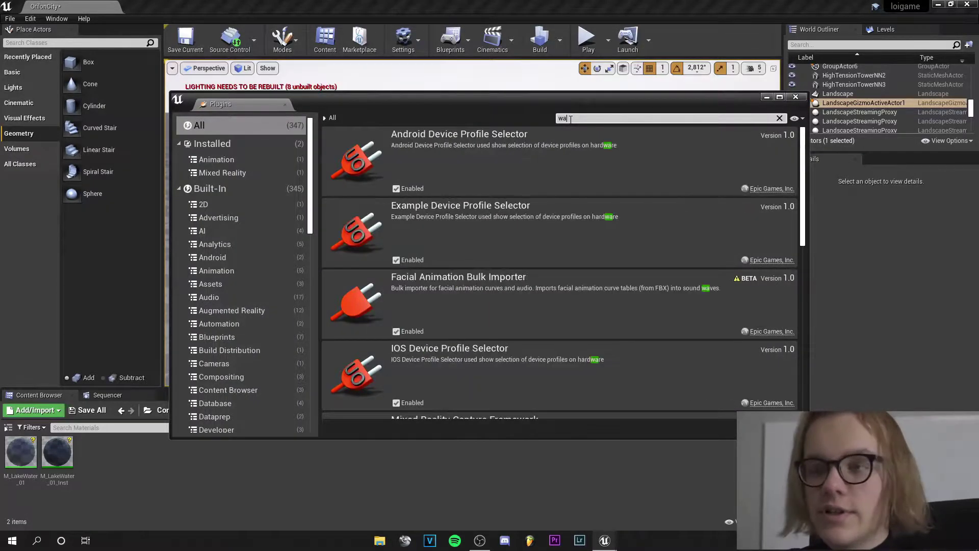
type("ter")
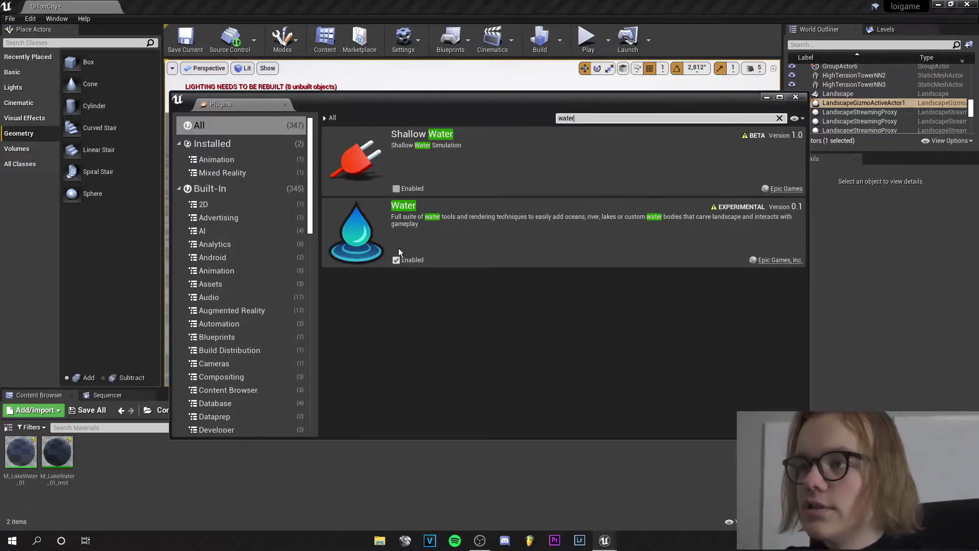
- Look up the Landmass plugin, check whether it is enabled, and close the plugin browser
key("BackSpace")
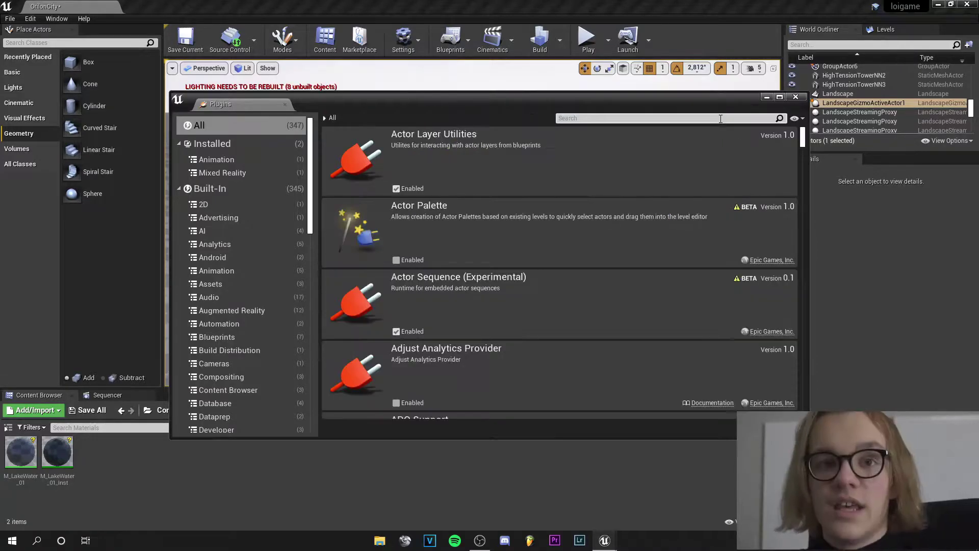
type("landmass")
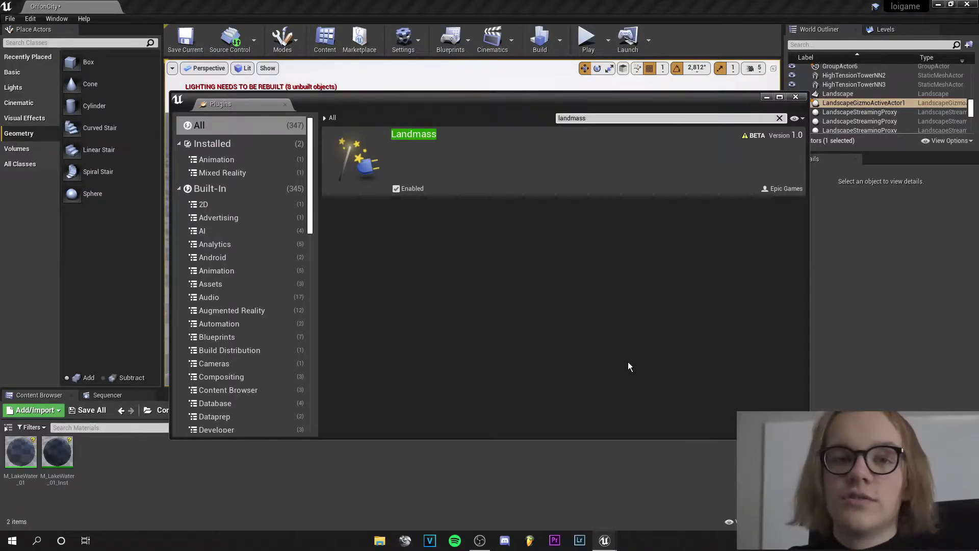
left_click(796, 97)
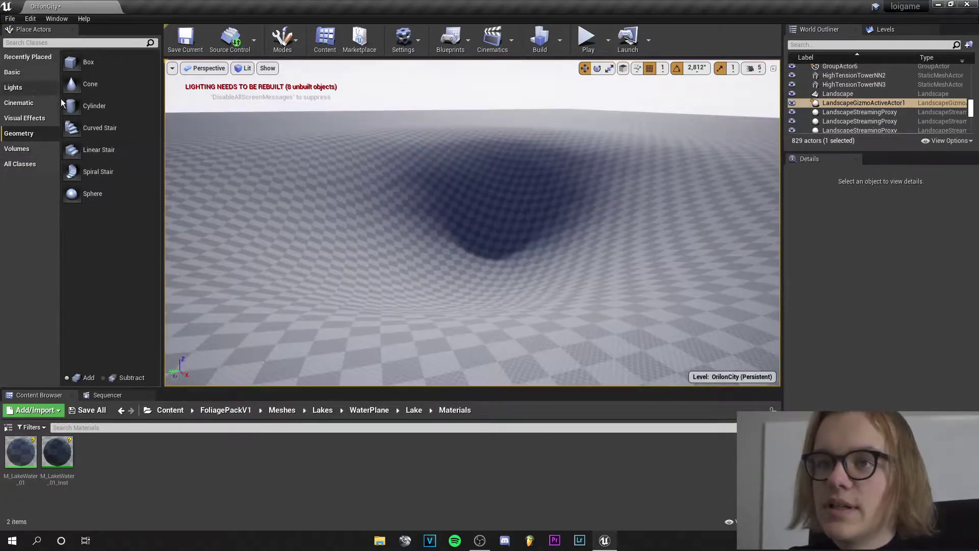
- Find the water actors and place a Water Body Lake over the crater in the landscape
left_click(37, 43)
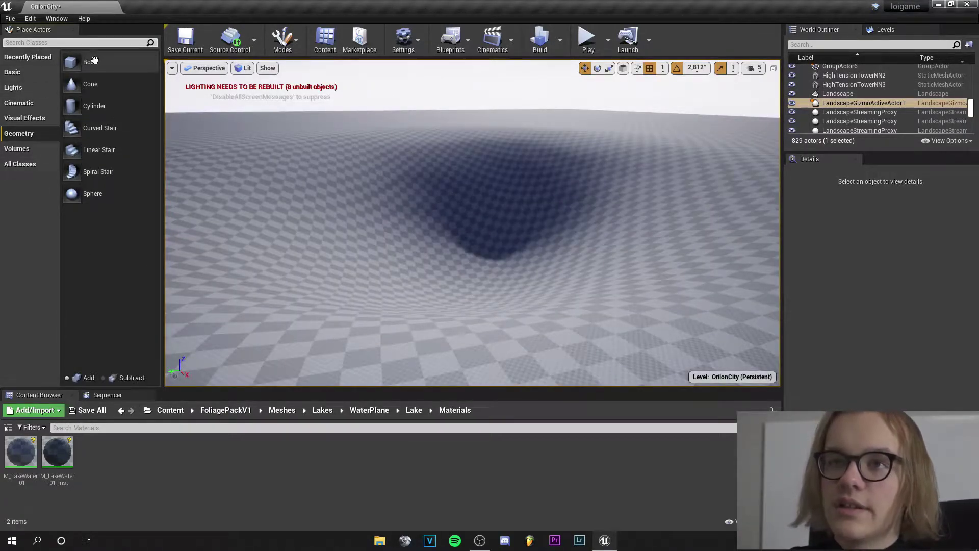
type("water")
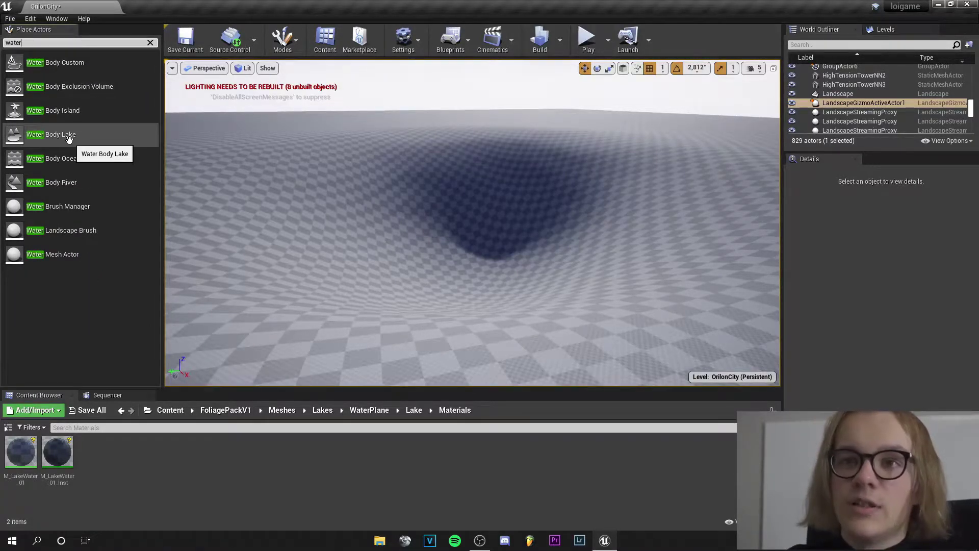
left_click_drag(69, 138, 461, 212)
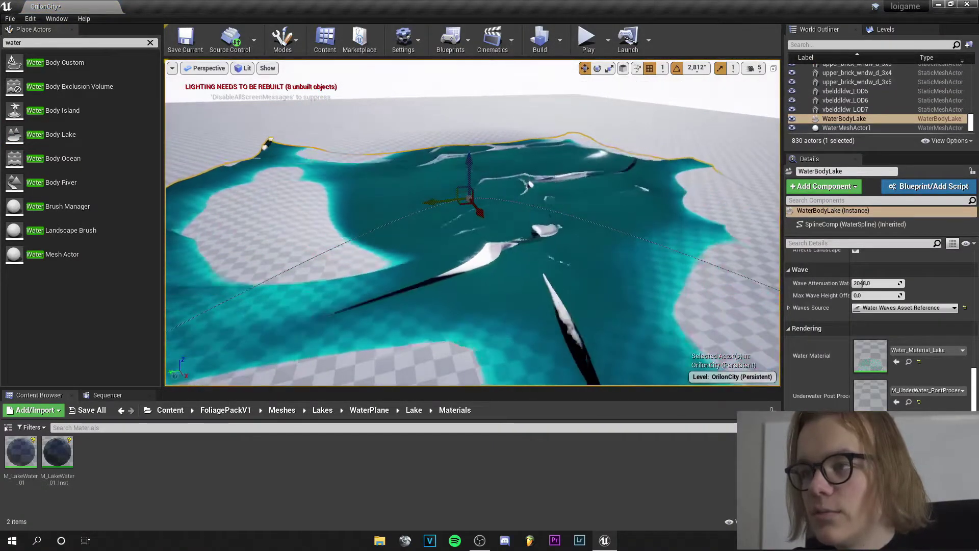
mouse_move(460, 213)
right_mouse_down()
mouse_move(398, 240)
mouse_move(442, 237)
mouse_move(461, 213)
right_mouse_up()
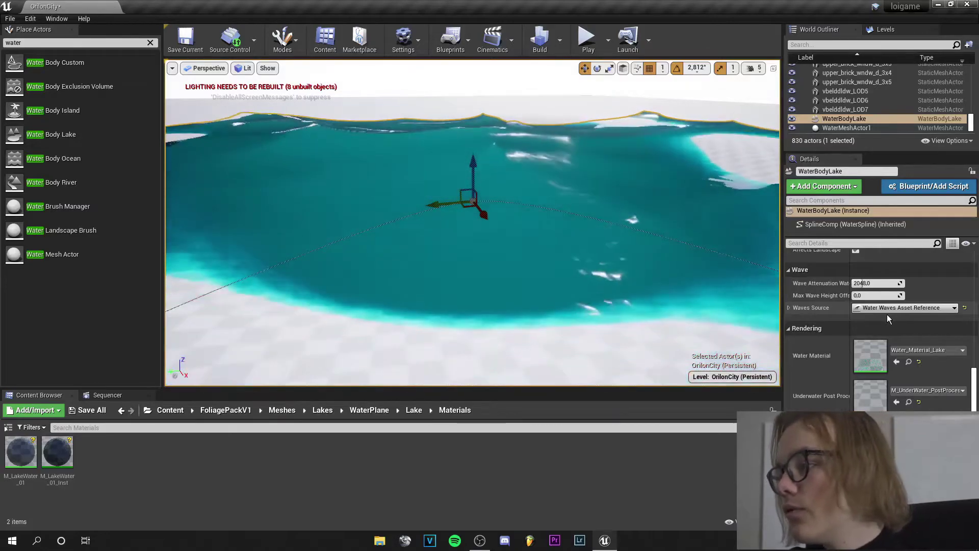
- Try Gerstner Water Waves as the lake's Waves Source and leave the setting at None
left_click(898, 307)
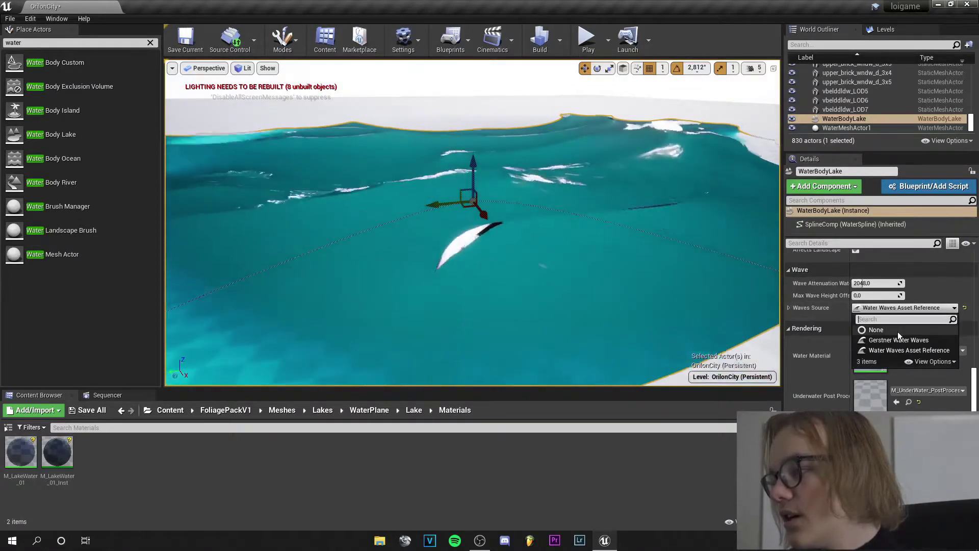
left_click(897, 330)
left_click(897, 308)
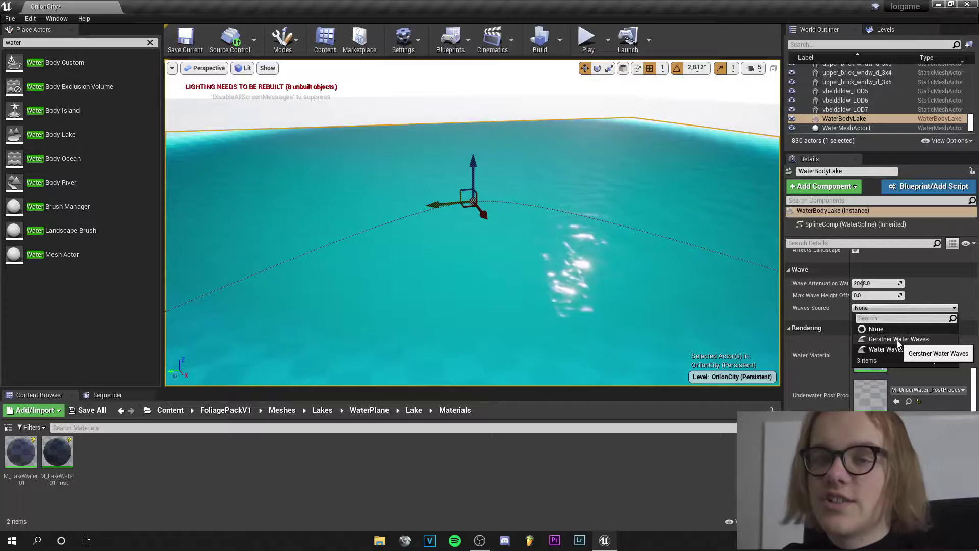
left_click(897, 340)
left_click(899, 342)
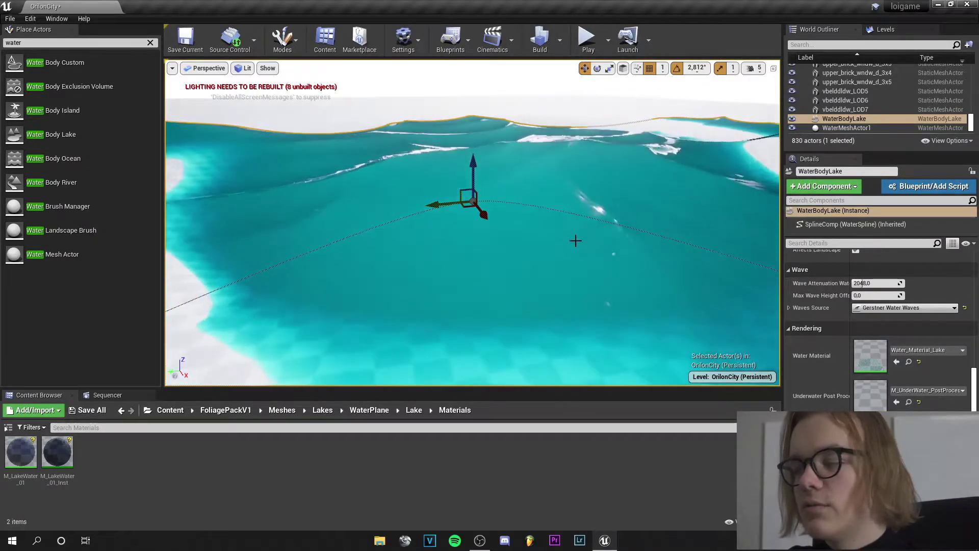
left_click(914, 308)
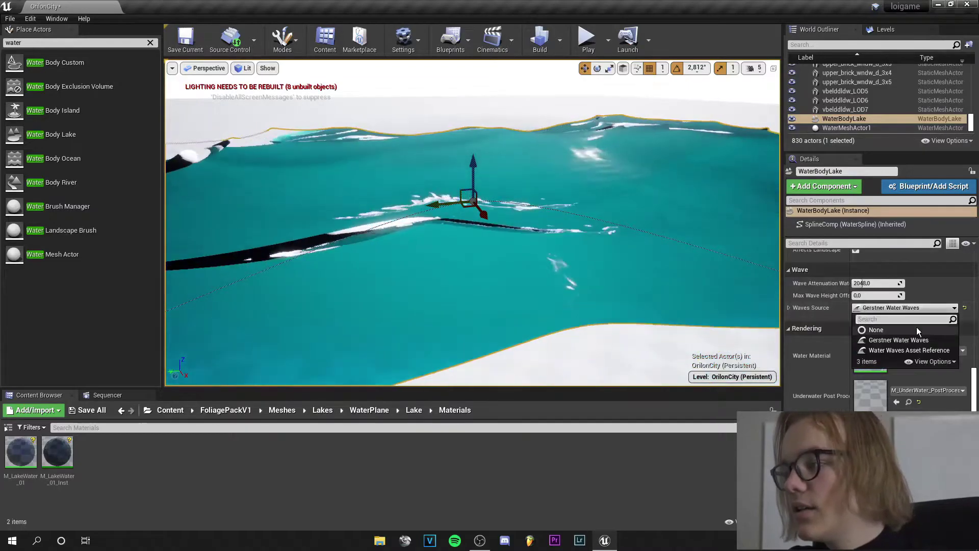
left_click(916, 326)
- Switch to landscape sculpting and raise the terrain around the lake to cover the excess water beyond the crater
right_click_drag(469, 220, 518, 218)
key("s")
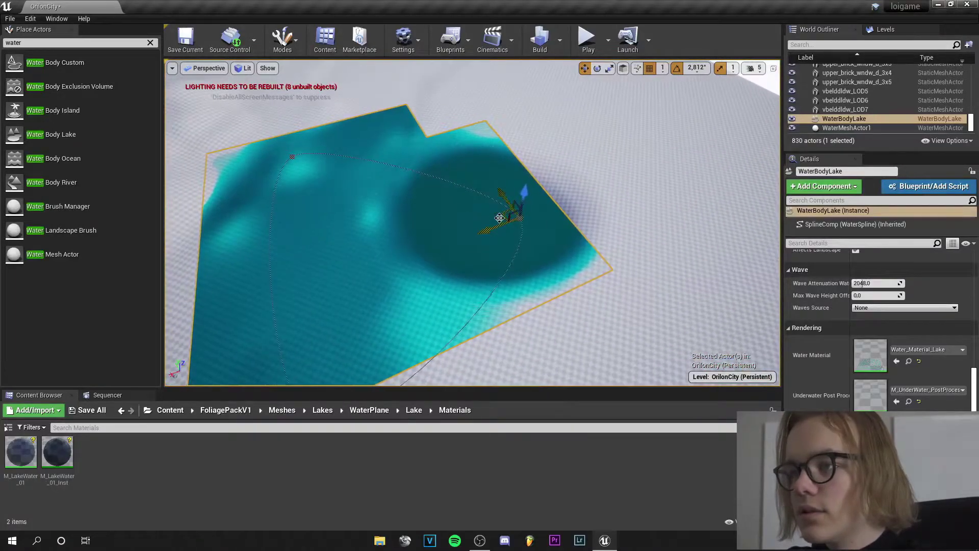
right_click_drag(482, 235, 491, 240)
scroll(861, 311, "up", 6)
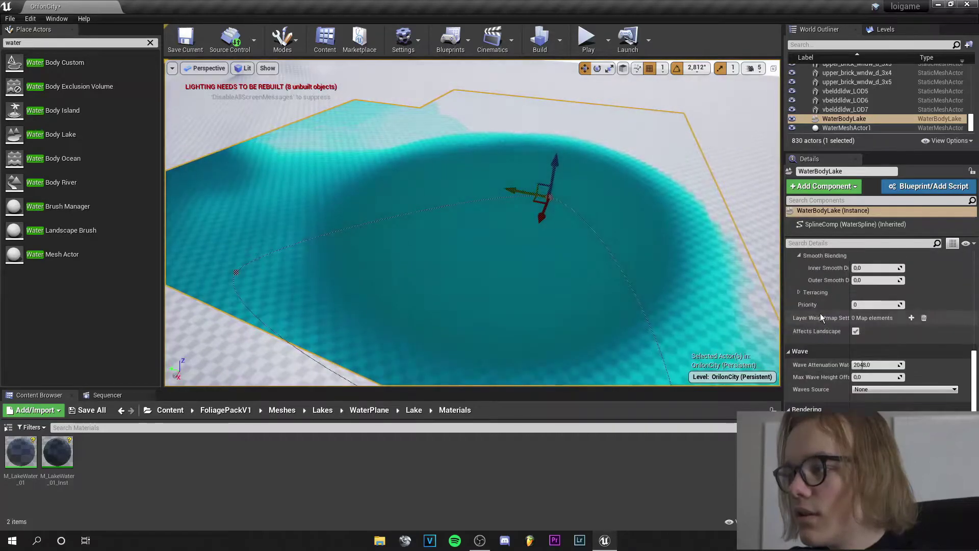
scroll(804, 297, "up", 3)
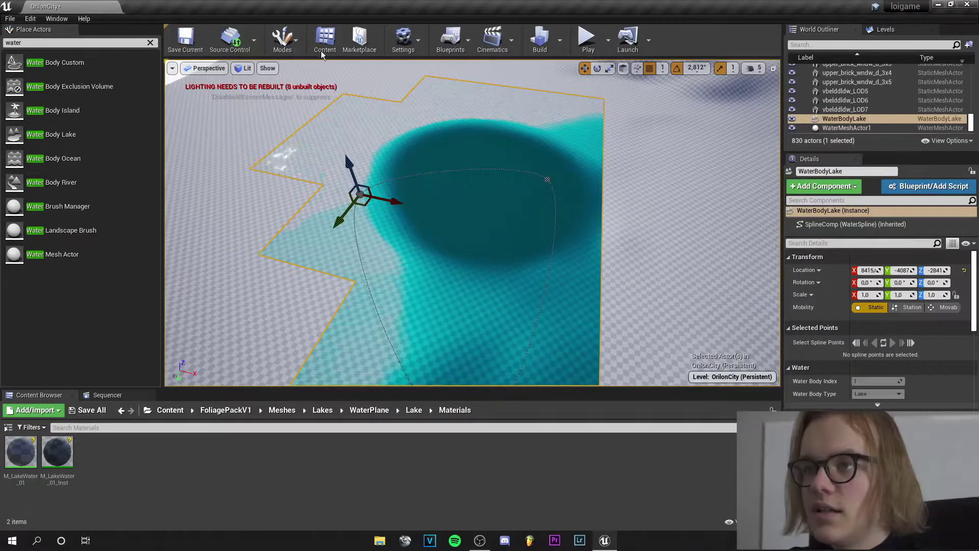
left_click(271, 35)
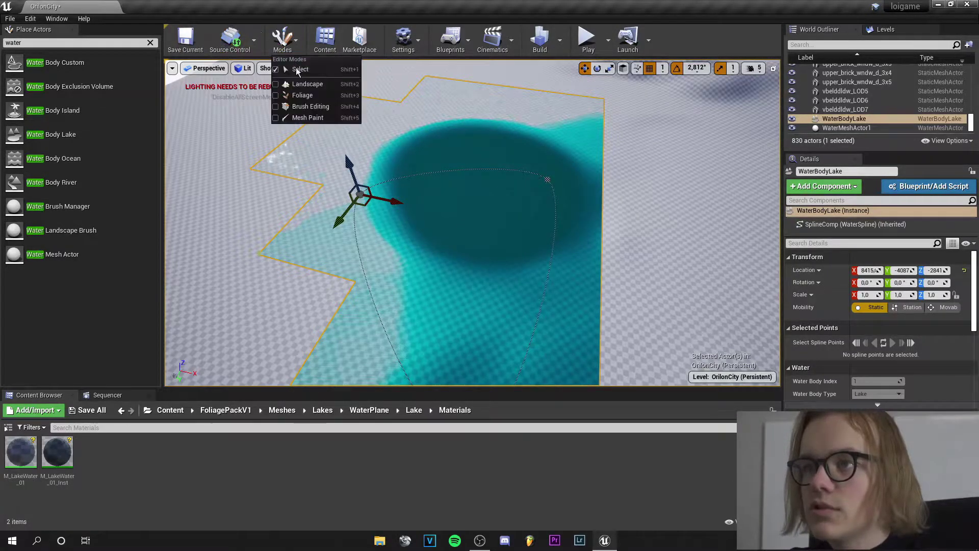
left_click(302, 84)
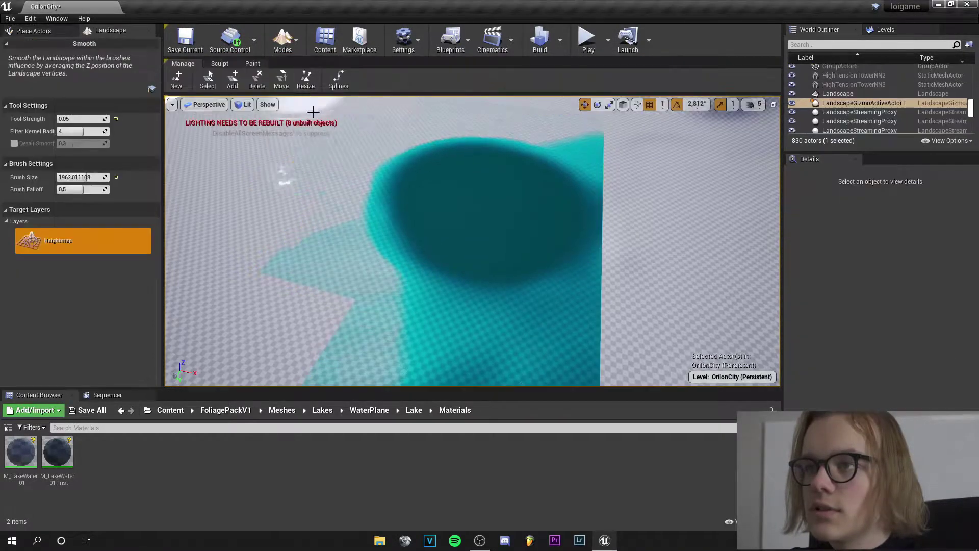
left_click(219, 63)
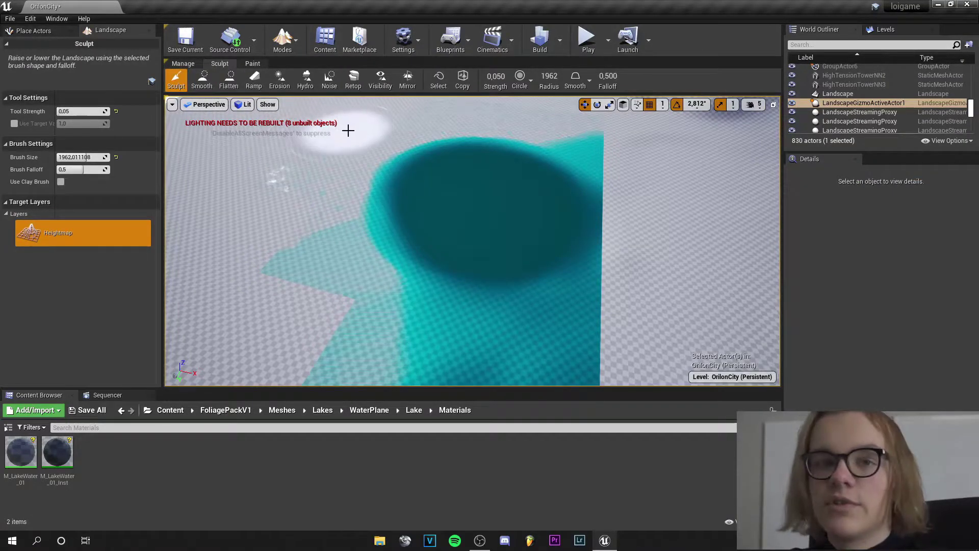
mouse_move(348, 130)
left_mouse_down()
mouse_move(319, 213)
mouse_move(341, 295)
mouse_move(444, 345)
mouse_move(574, 340)
mouse_move(672, 165)
mouse_move(550, 105)
mouse_move(383, 131)
mouse_move(503, 118)
mouse_move(612, 159)
mouse_move(647, 234)
mouse_move(599, 313)
left_mouse_up()
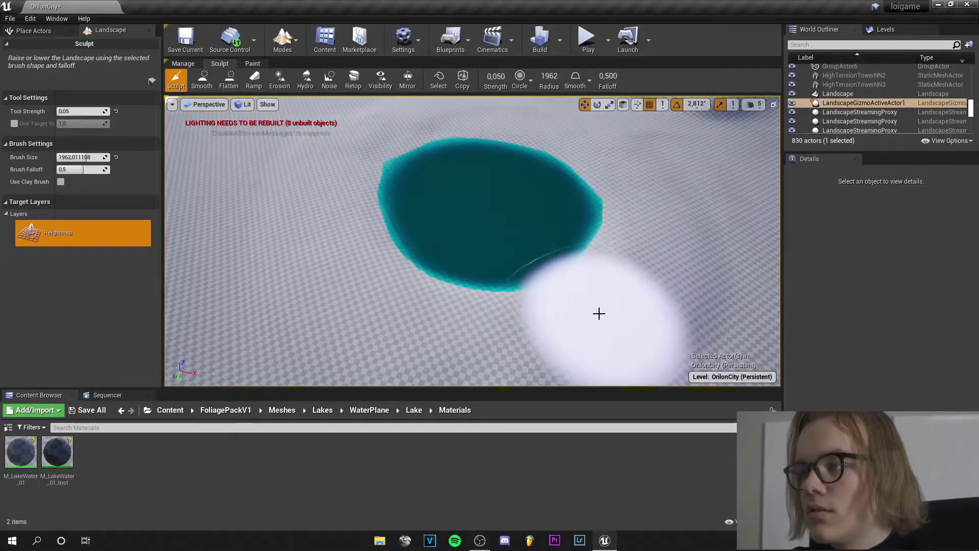
- Continue sculpting the ground beside the near shore with the same brush settings
right_click_drag(607, 317, 609, 357)
key("s")
mouse_move(484, 350)
left_mouse_down()
mouse_move(515, 308)
mouse_move(470, 318)
mouse_move(512, 323)
left_mouse_up()
mouse_move(531, 309)
right_mouse_down()
mouse_move(469, 245)
mouse_move(540, 291)
mouse_move(530, 286)
right_mouse_up()
key("w")
right_click_drag(510, 327, 516, 308)
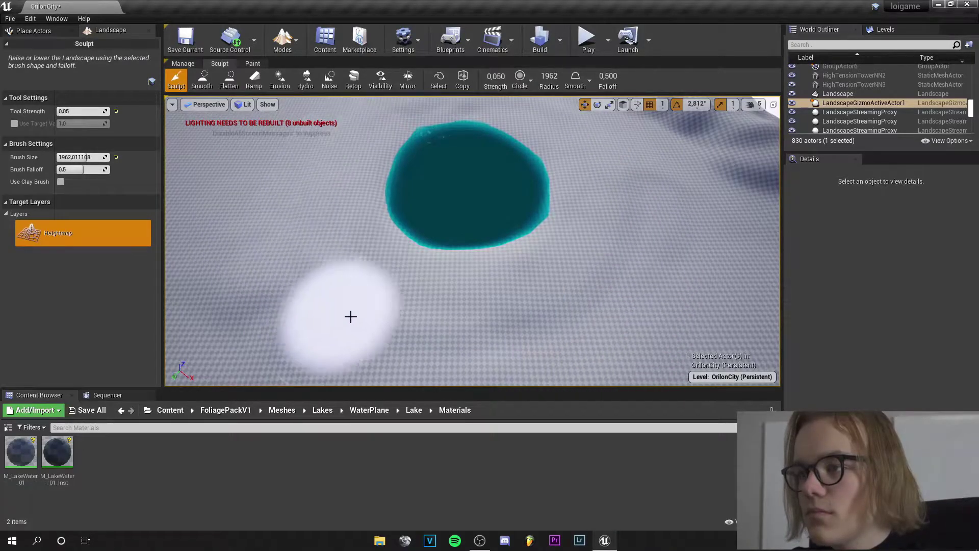
key("w")
mouse_move(465, 310)
right_mouse_down()
mouse_move(484, 313)
mouse_move(464, 288)
right_mouse_up()
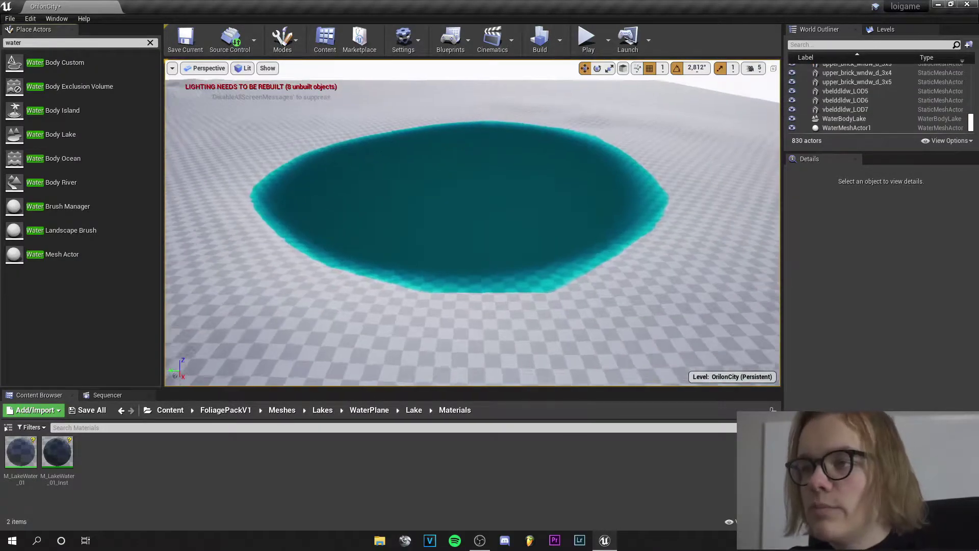
- Select the lake and adjust its height along the vertical axis to Z -3
key("w")
right_click_drag(472, 223, 476, 243)
key("s")
right_click_drag(399, 154, 398, 153)
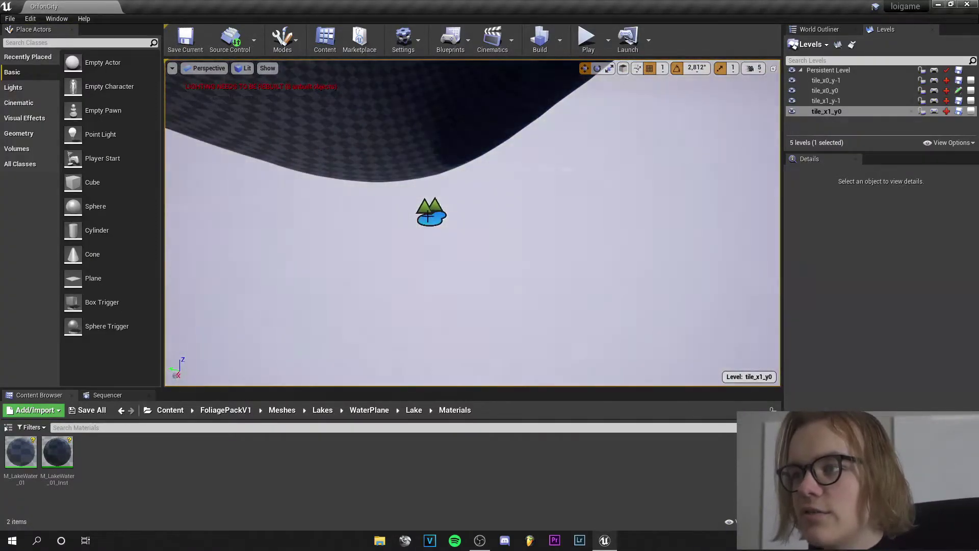
left_click(430, 215)
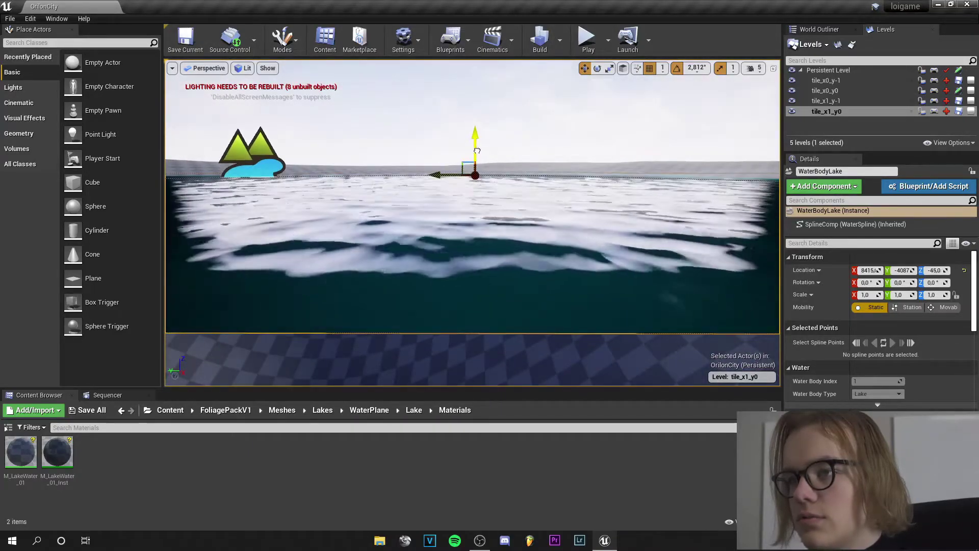
right_click_drag(483, 174, 483, 176)
key("w")
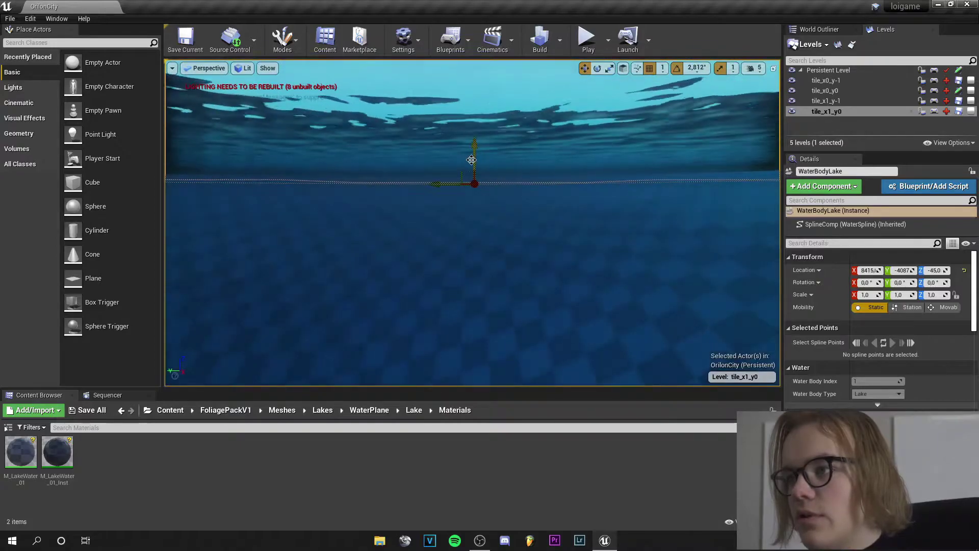
key("s")
right_click_drag(525, 201, 492, 202)
key("Escape")
- From inside the crater, reselect the lake and increase its Z scale to about 2.74 to deepen the underwater volume
key("d")
key("w")
key("w")
left_click_drag(556, 115, 546, 209)
right_click_drag(545, 209, 544, 184)
key("w")
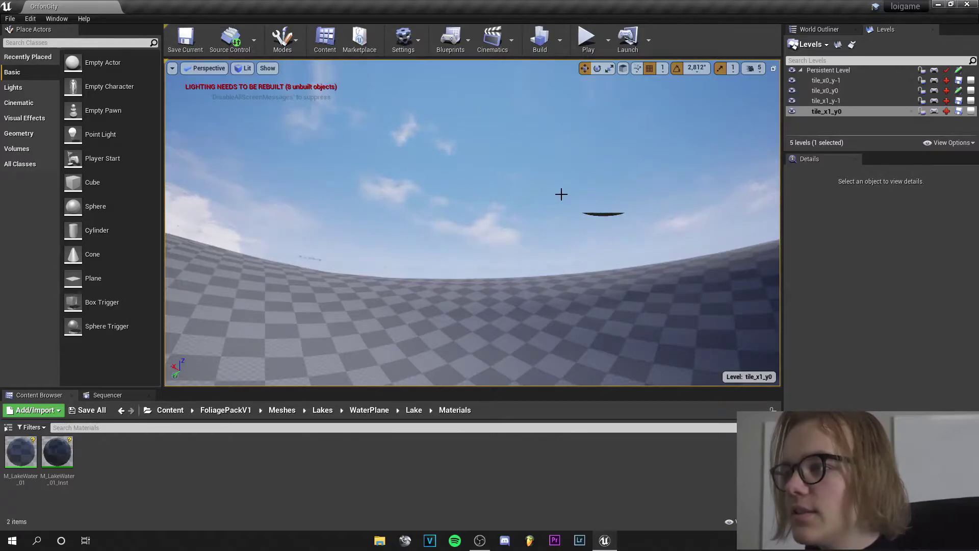
left_click(614, 215)
right_click_drag(570, 240, 612, 241)
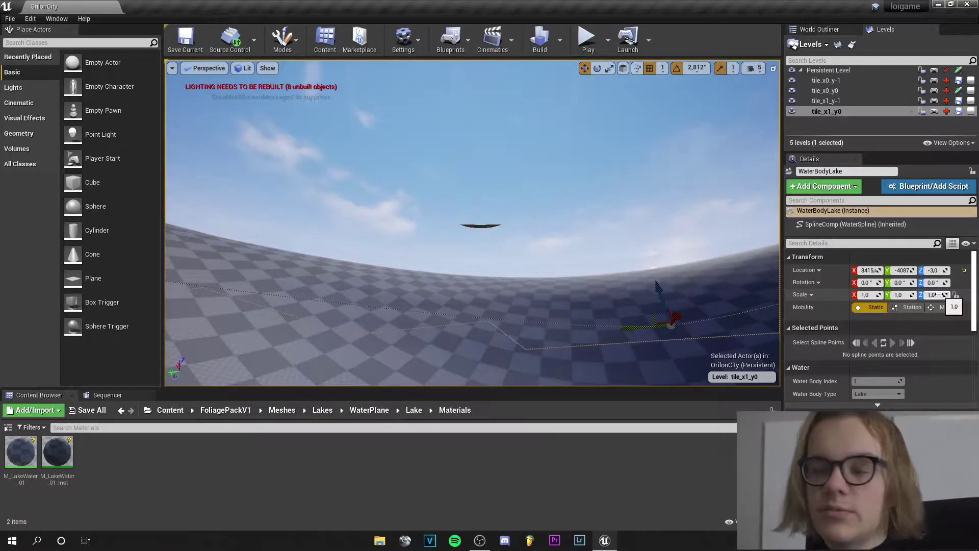
left_click_drag(935, 295, 947, 295)
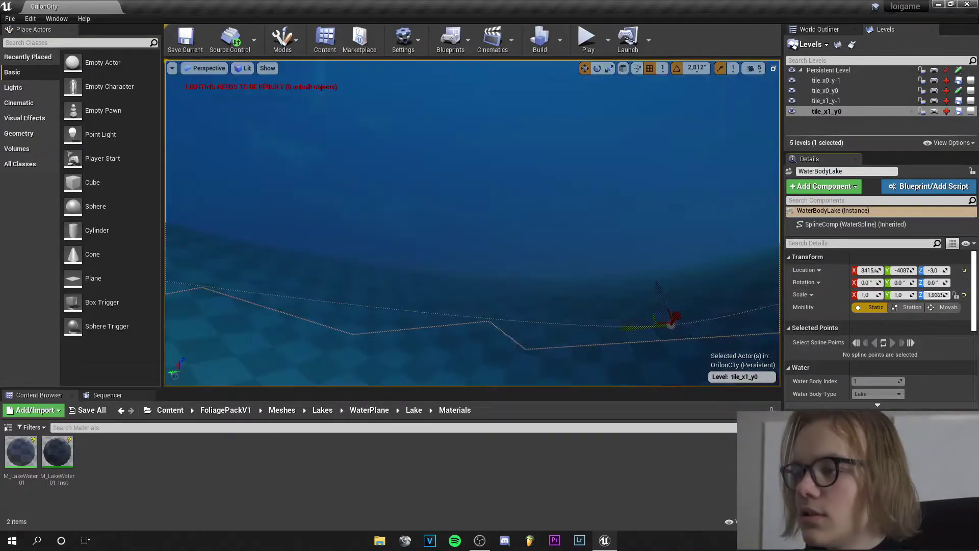
- Examine the vertically stretched lake from below and above the water surface and deselect it
right_click_drag(543, 265, 699, 311)
mouse_move(542, 306)
right_mouse_down()
mouse_move(543, 326)
mouse_move(542, 280)
mouse_move(543, 316)
mouse_move(542, 301)
right_mouse_up()
mouse_move(496, 255)
right_mouse_down()
mouse_move(496, 273)
mouse_move(540, 273)
mouse_move(483, 245)
right_mouse_up()
left_click(490, 269)
left_click(483, 244)
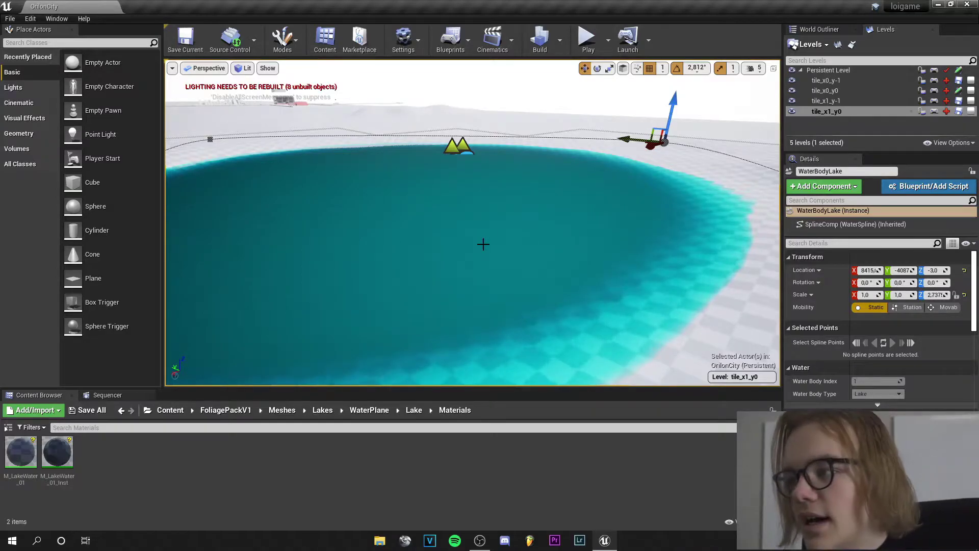
right_click_drag(482, 244, 427, 281)
key("Escape")
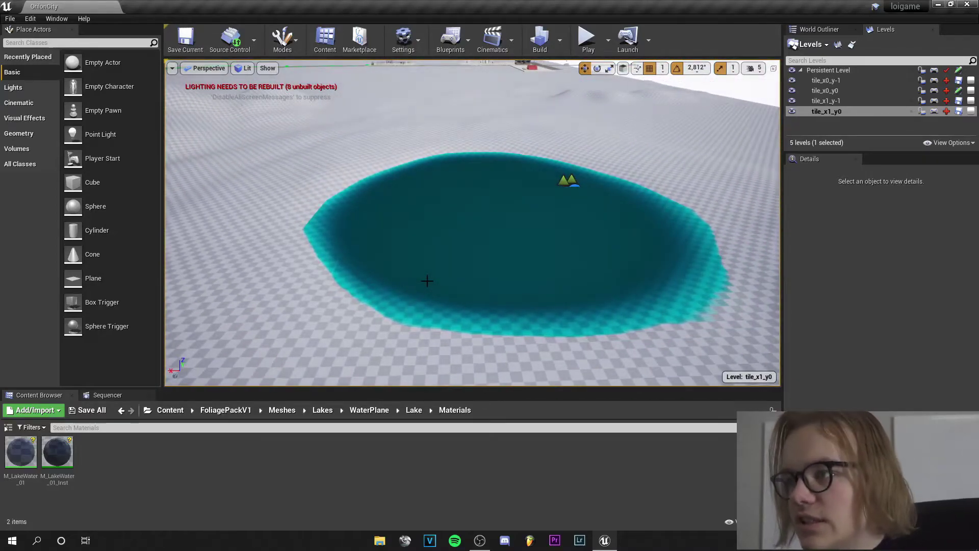
- Select the lake and open its Water_Material_Lake material instance for editing
left_click(560, 191)
right_click_drag(560, 190, 601, 253)
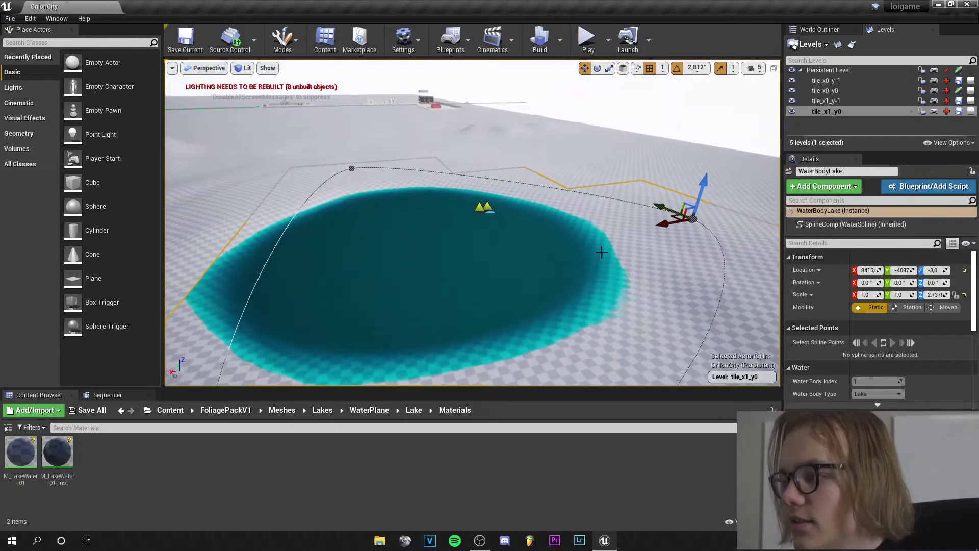
scroll(826, 357, "down", 10)
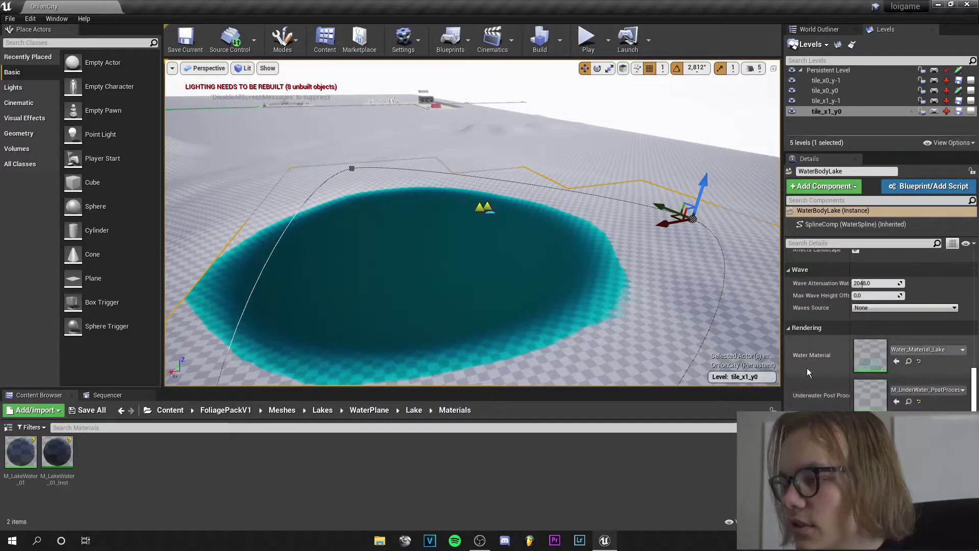
double_click(875, 357)
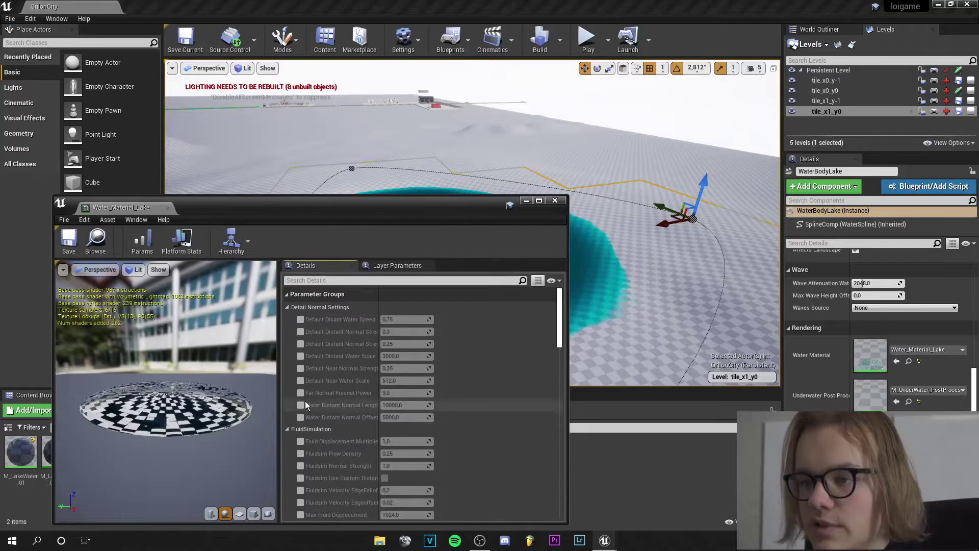
- In the Water_Material_Lake instance, try an Absorption R value of 500 with the lake in view
scroll(321, 385, "down", 10)
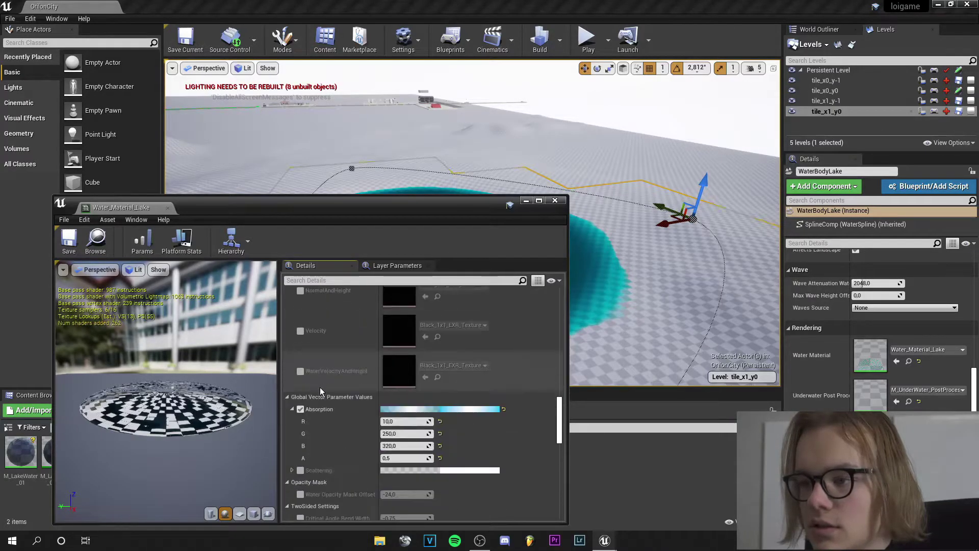
scroll(326, 384, "down", 2)
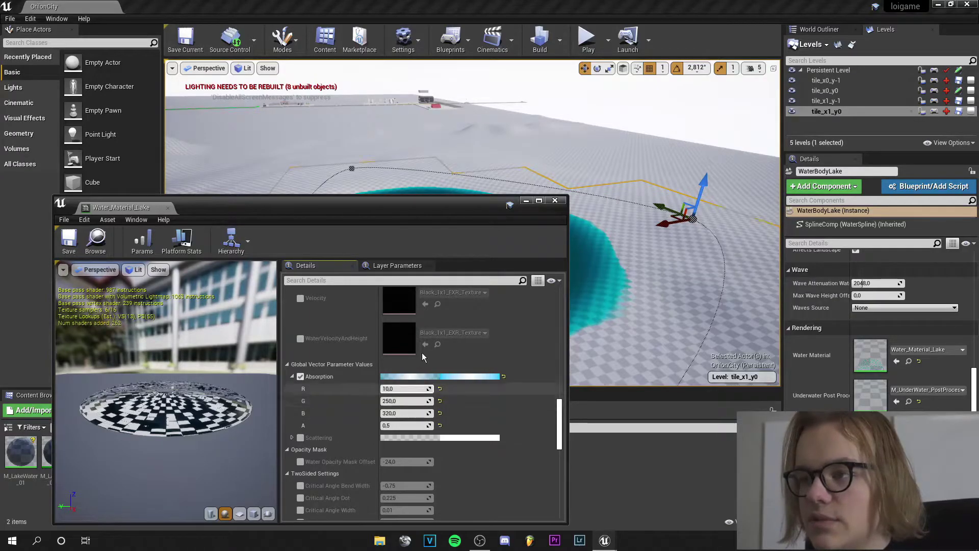
left_click_drag(396, 210, 56, 202)
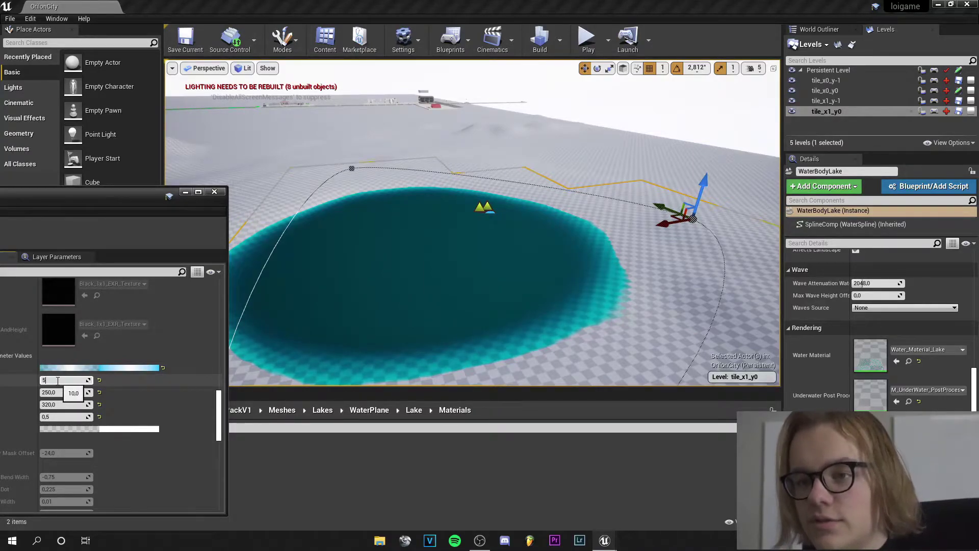
key("Return")
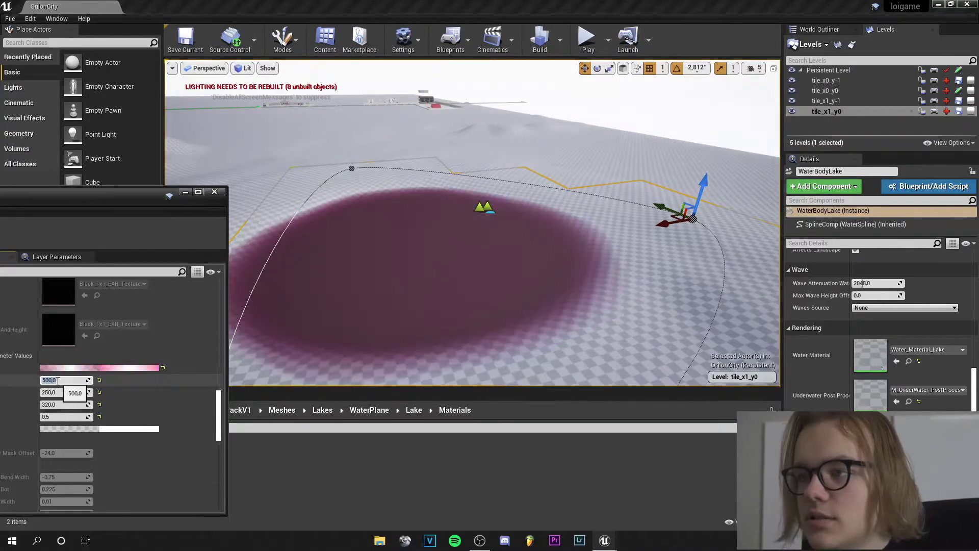
left_click_drag(136, 206, 148, 176)
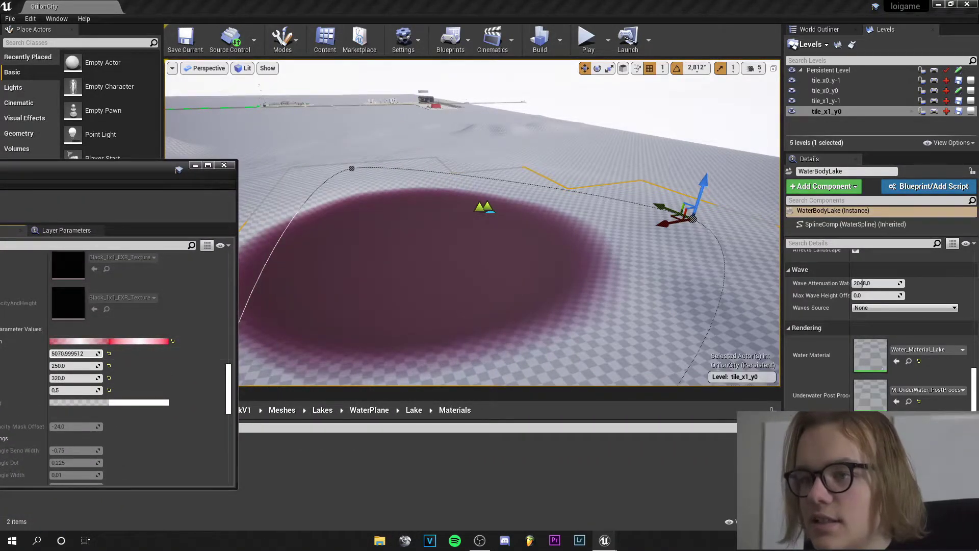
- Set the Absorption R value back to 10, then save and close the lake's water material instance
left_click(88, 353)
type("10")
key("Return")
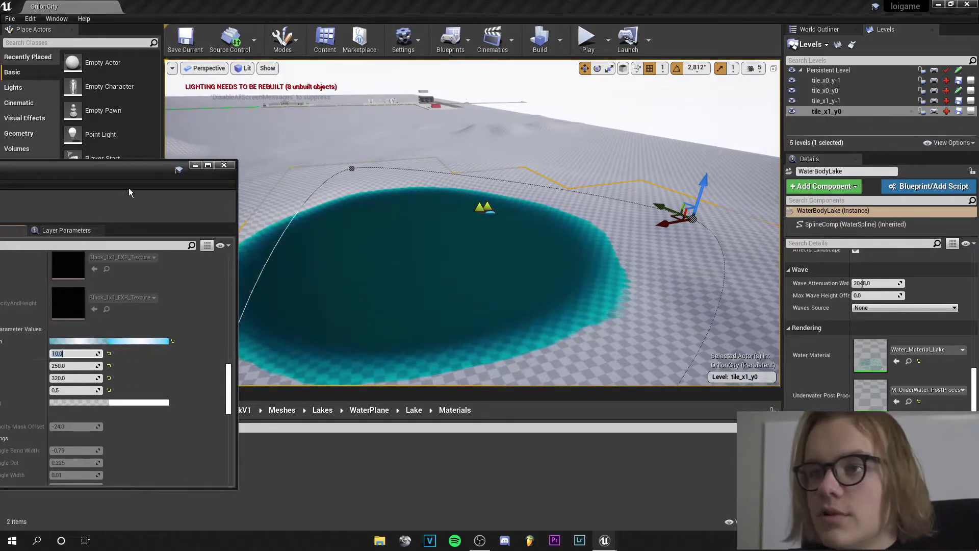
left_click_drag(128, 171, 540, 160)
left_click(147, 197)
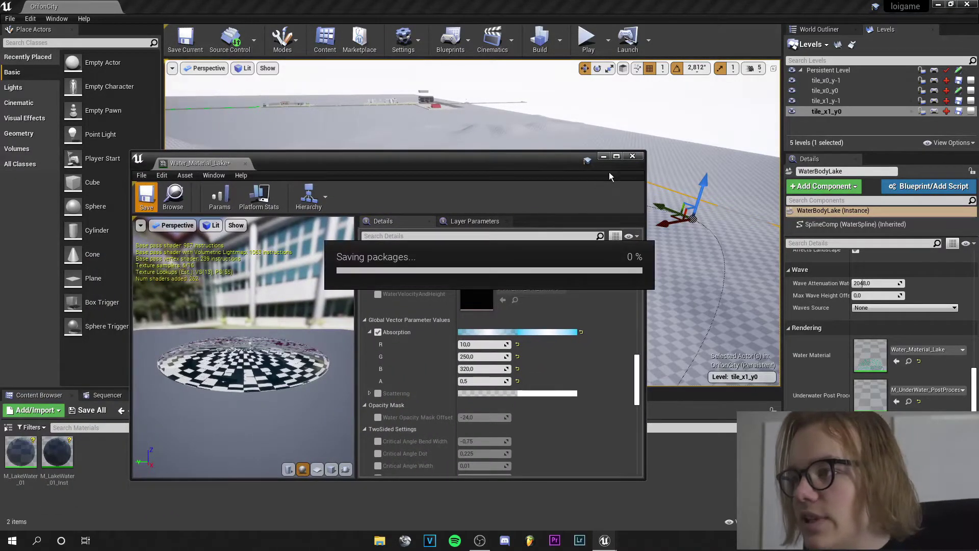
left_click(632, 157)
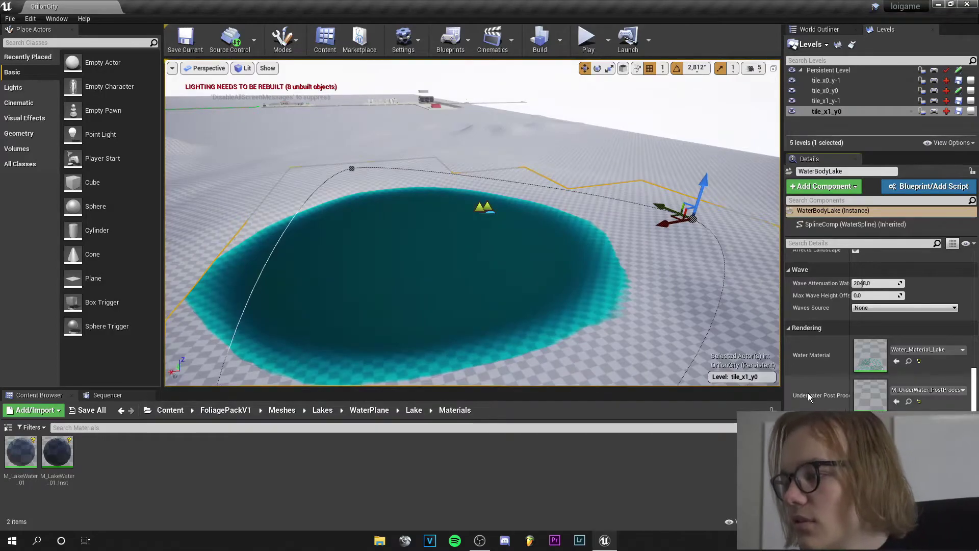
- Open the lake's underwater post-process material and look over its node graph
scroll(807, 393, "down", 3)
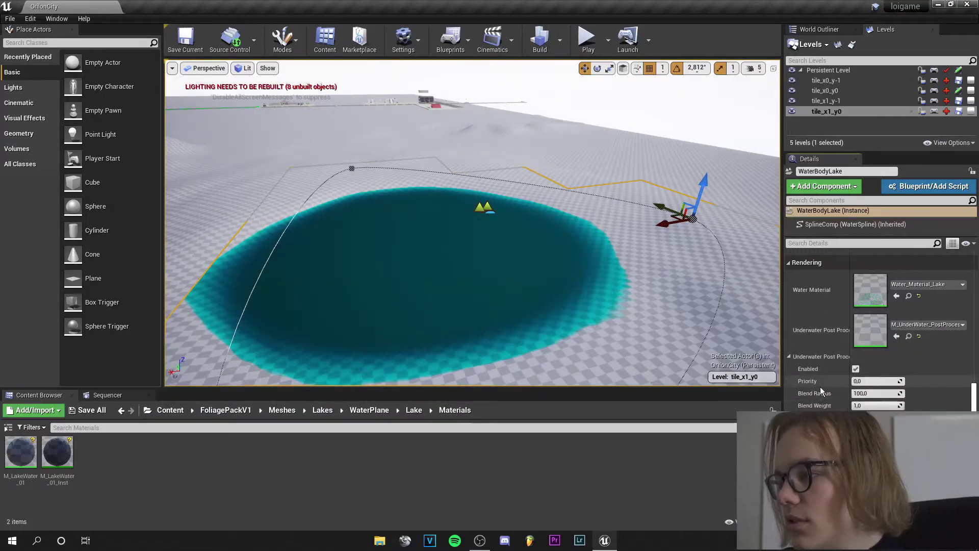
double_click(868, 329)
scroll(348, 302, "down", 12)
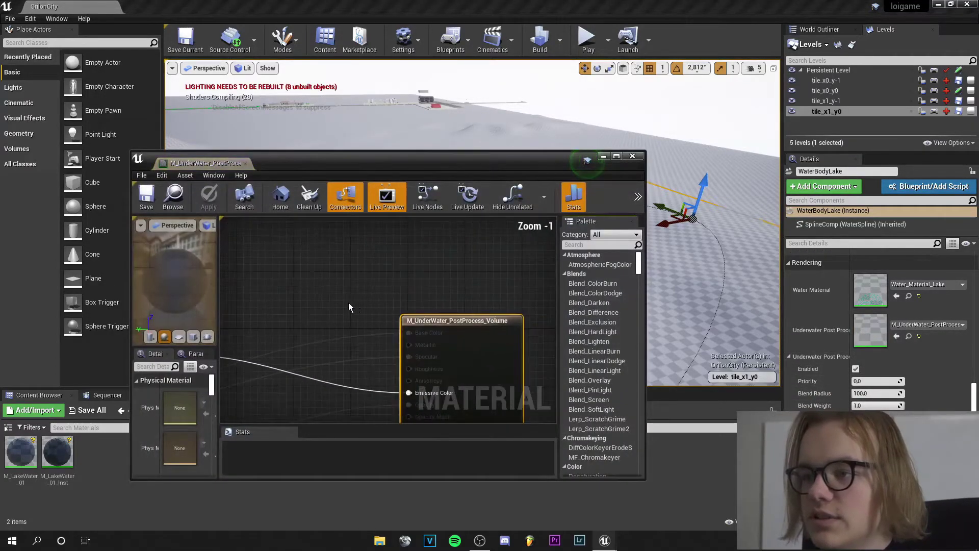
right_click_drag(323, 298, 467, 292)
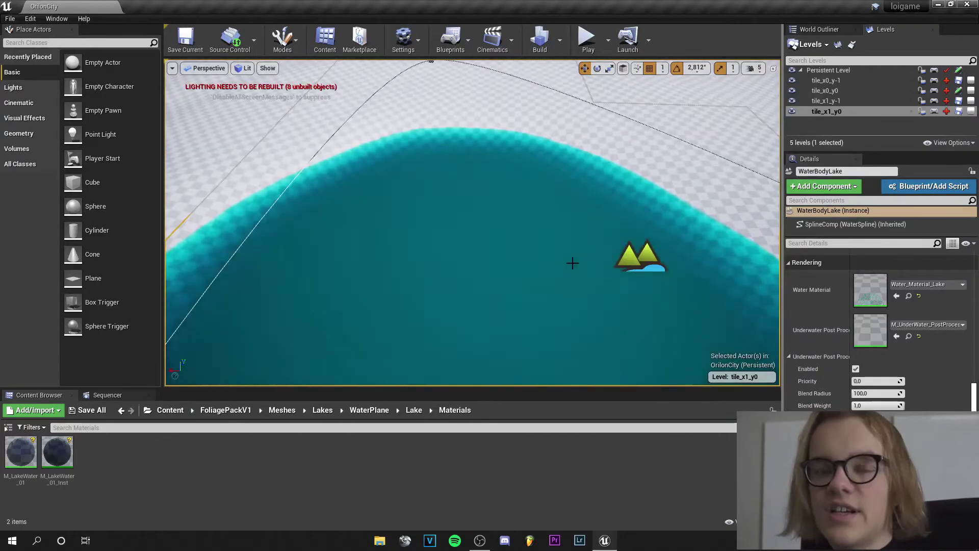
- Examine the lake surface from close up and from the shore, and review the water body's collision, wave and transform properties
key("w")
mouse_move(572, 265)
right_mouse_down()
mouse_move(573, 342)
mouse_move(572, 219)
mouse_move(556, 265)
mouse_move(556, 250)
mouse_move(571, 244)
mouse_move(571, 291)
mouse_move(592, 295)
mouse_move(633, 270)
mouse_move(586, 239)
mouse_move(579, 258)
right_mouse_up()
key("s")
key("s")
key("w")
scroll(812, 354, "down", 5)
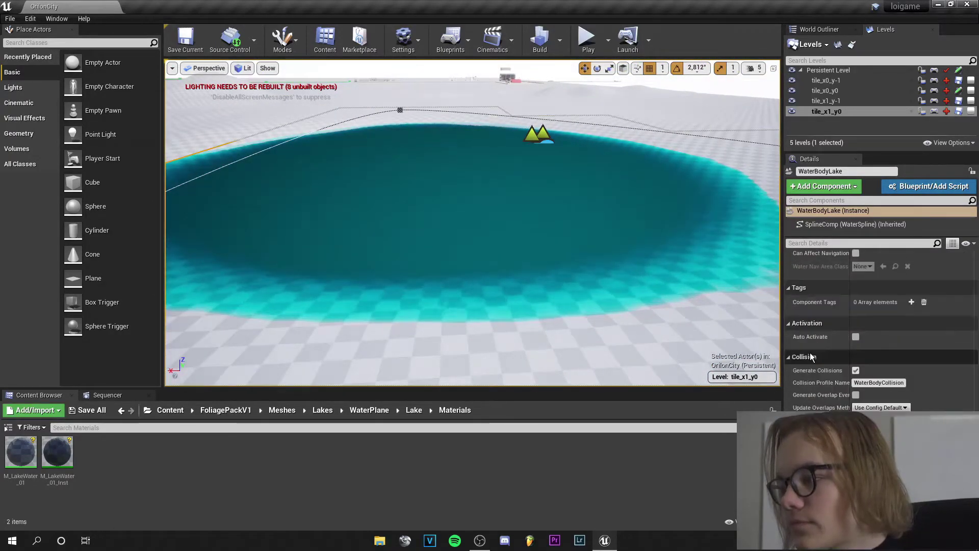
scroll(811, 353, "up", 6)
scroll(840, 359, "down", 2)
scroll(840, 360, "up", 8)
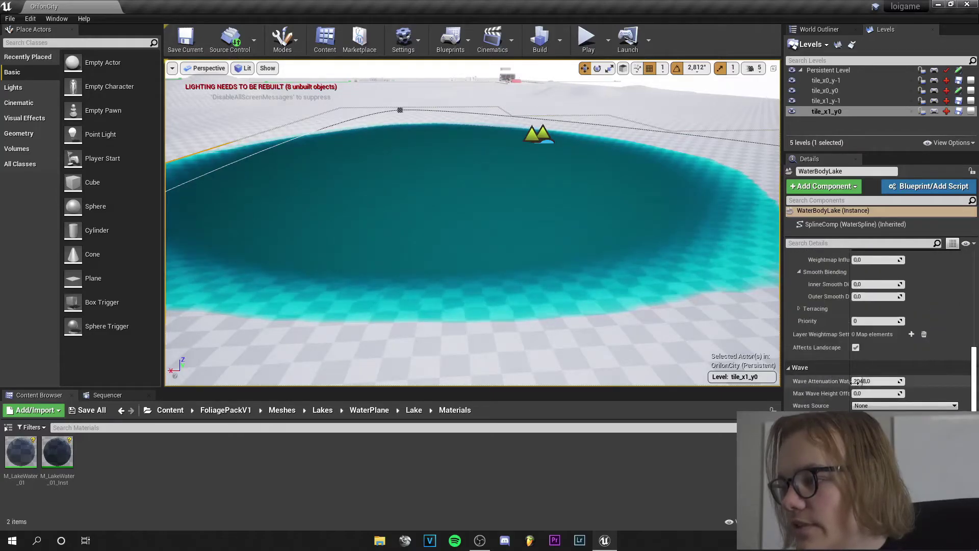
scroll(816, 377, "up", 13)
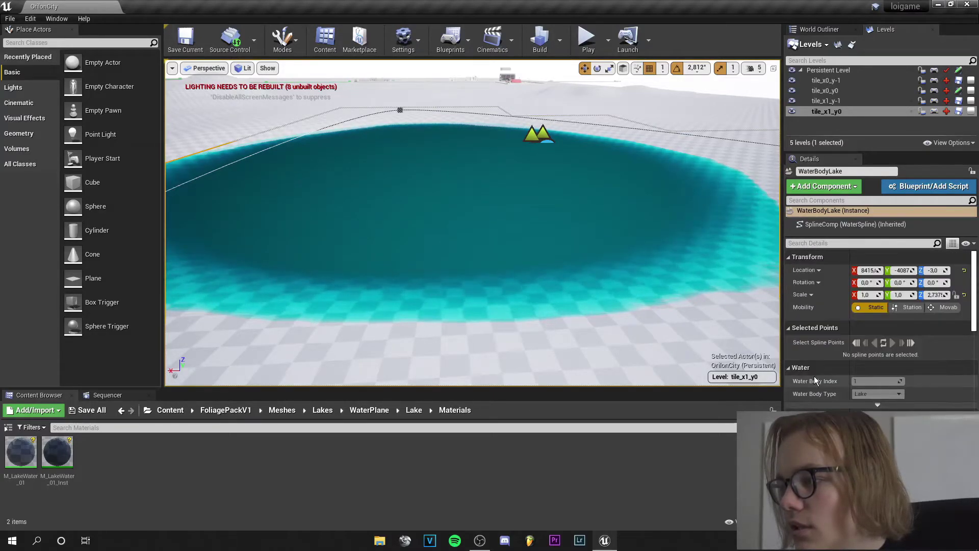
- Set the lake's Waves Source to Gerstner Water Waves and its wave attenuation water depth to 0.5
scroll(813, 376, "down", 20)
scroll(842, 364, "down", 6)
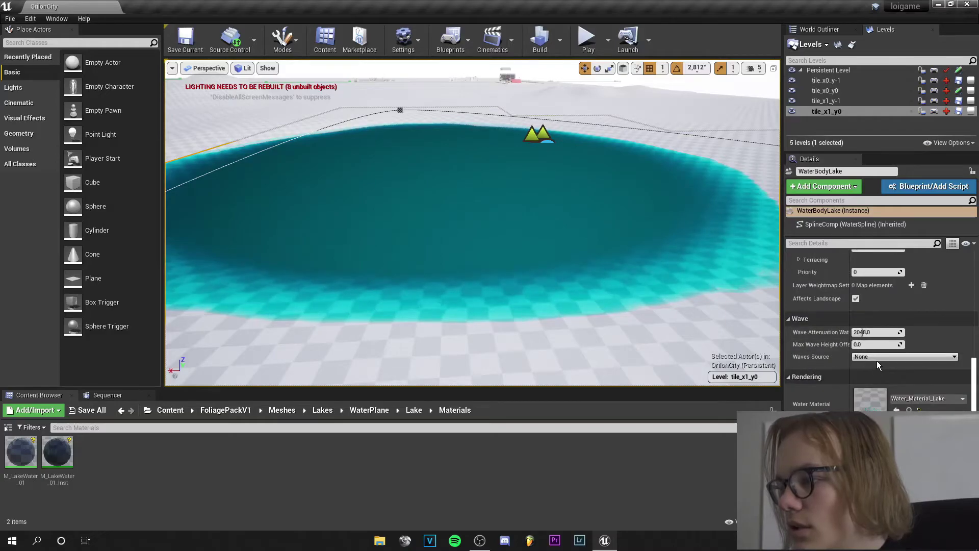
left_click(876, 357)
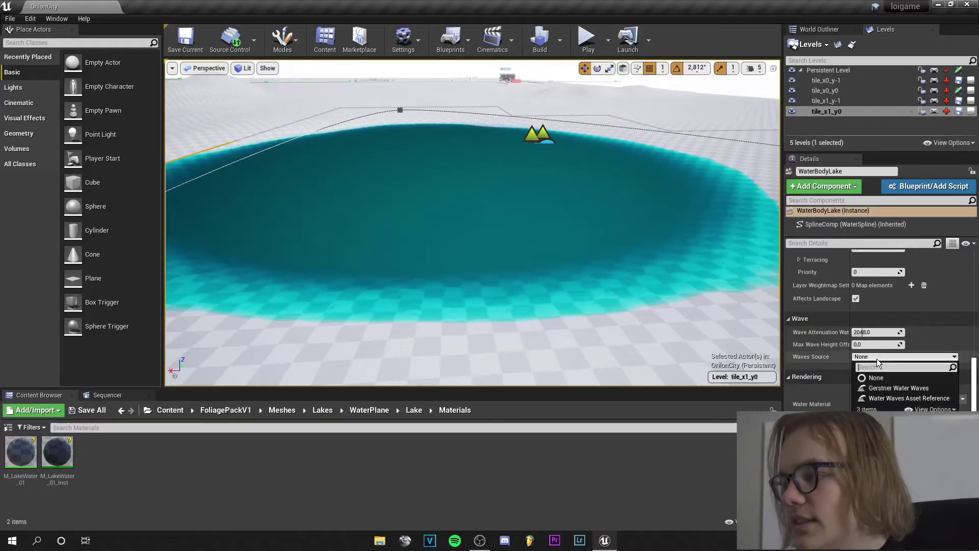
left_click(884, 389)
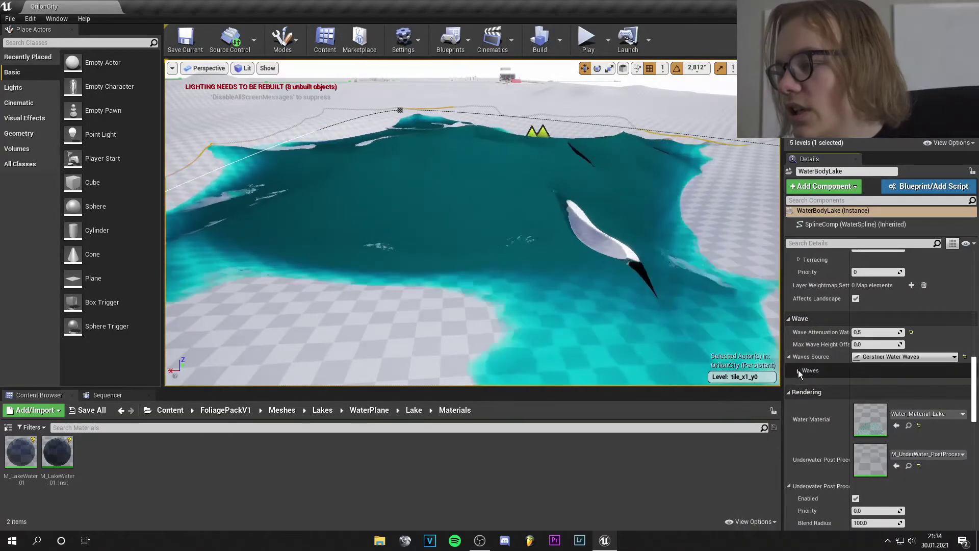
- Set the Gerstner wave generator's Num Waves to 2 and check the waves around the lake
left_click(798, 371)
left_click(799, 384)
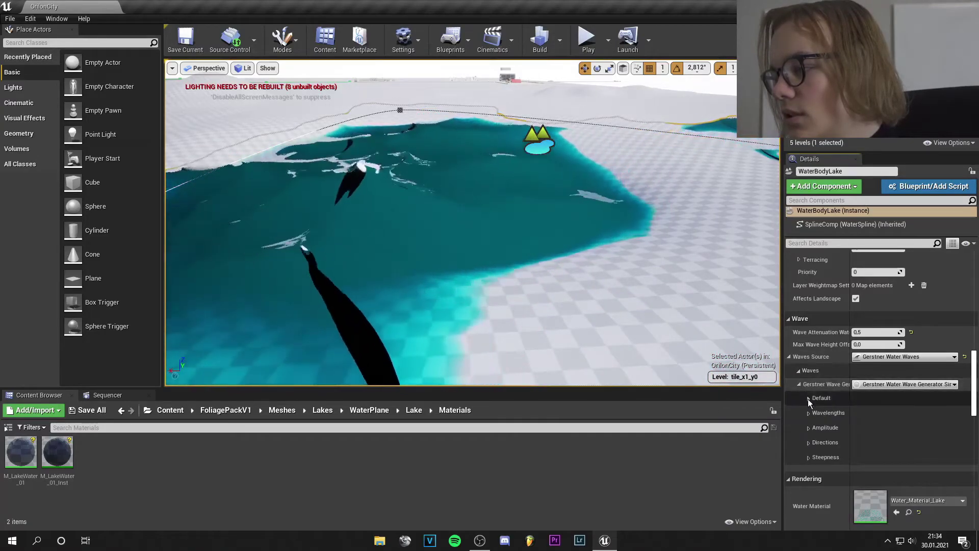
left_click(808, 398)
left_click(881, 411)
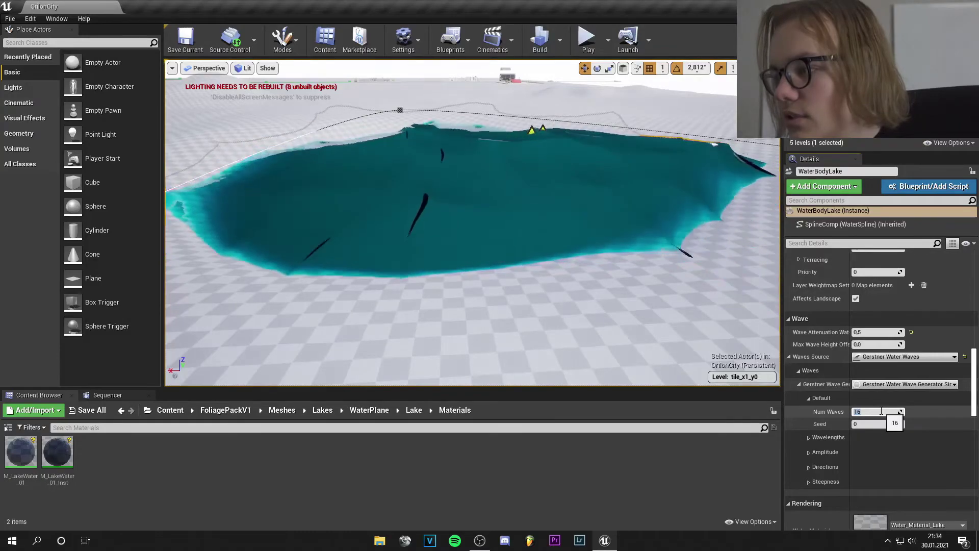
type("2")
key("Return")
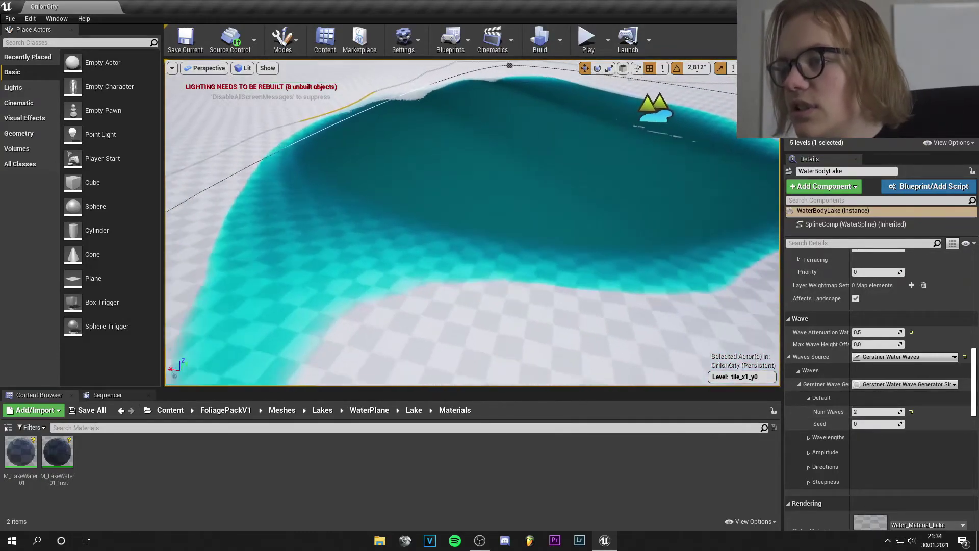
key("s")
right_click_drag(473, 222, 572, 248)
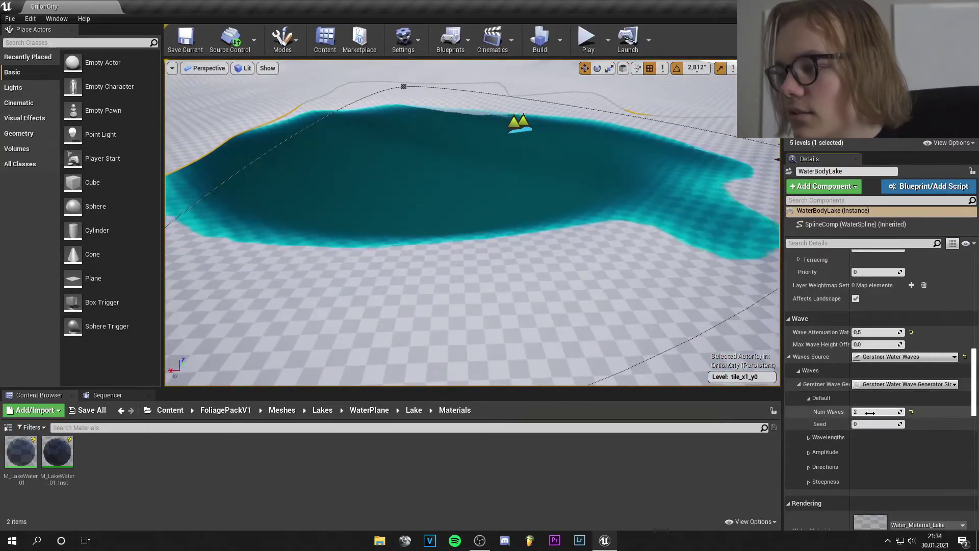
- Set the Gerstner generator's Num Waves to 1 and its minimum wavelength to 2
type("0.05")
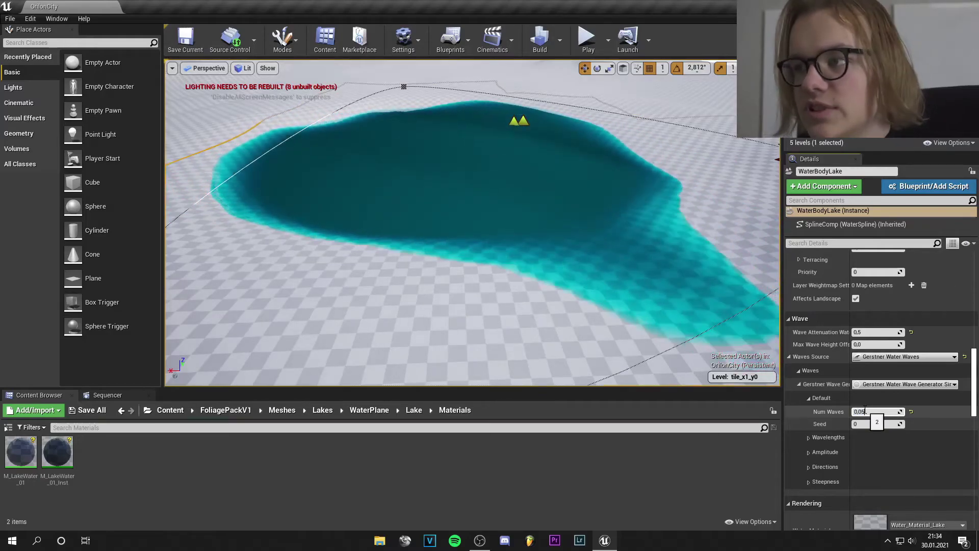
key("BackSpace")
type("1")
- Set the maximum wave amplitude to 10 and inspect the moving water along the lake's shore
left_click(809, 490)
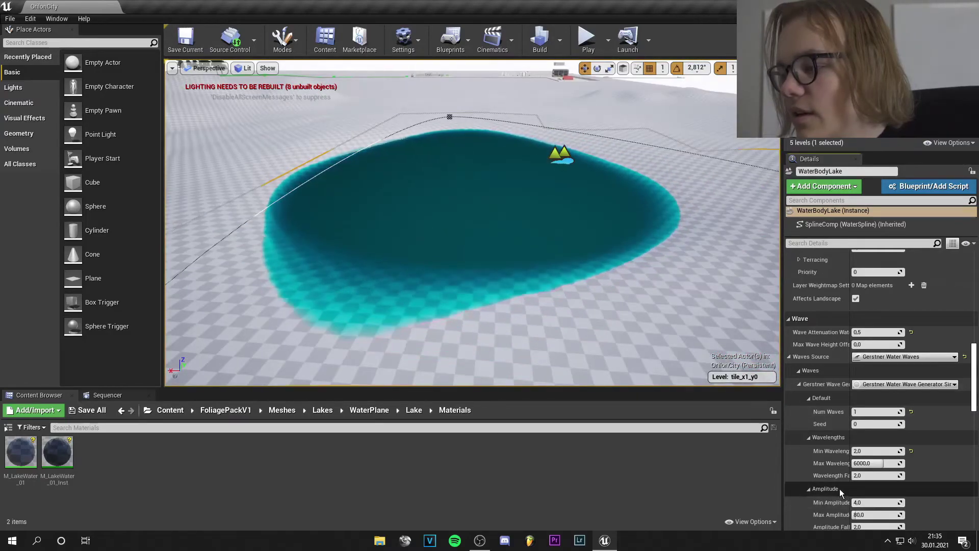
scroll(841, 491, "down", 5)
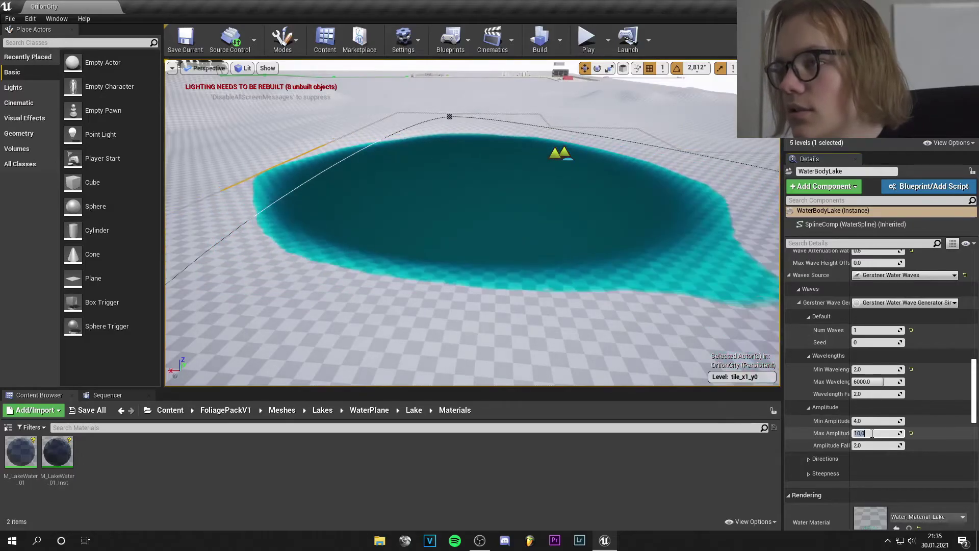
right_click_drag(605, 257, 637, 268)
key("w")
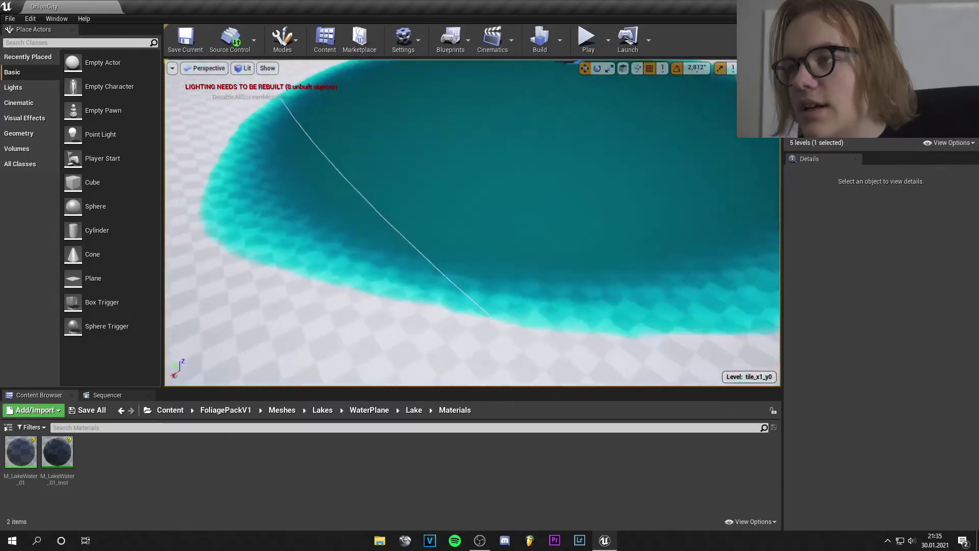
key("s")
right_click_drag(475, 222, 441, 208)
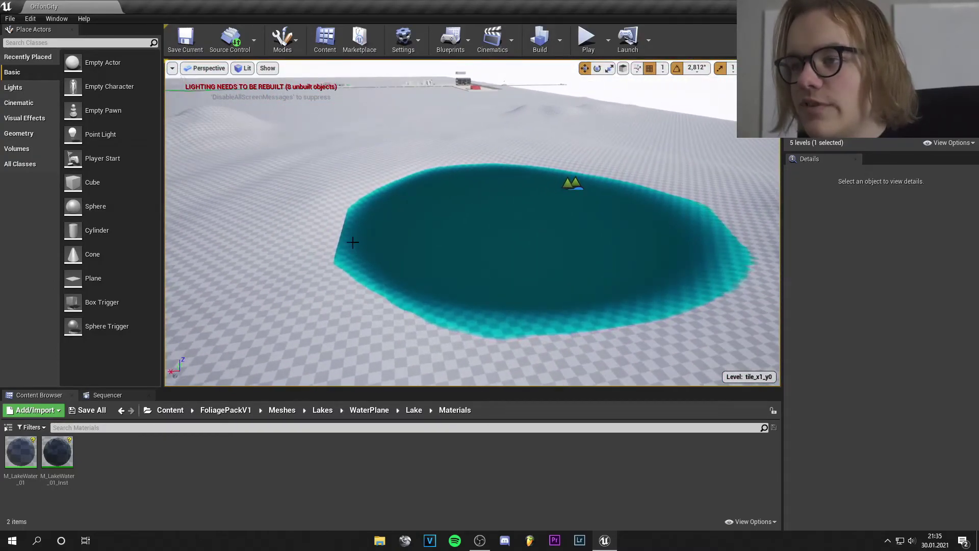
- Reselect the lake and increase its X scale to about 1.055
left_click(571, 190)
key("s")
right_click_drag(572, 190, 602, 200)
scroll(805, 287, "up", 3)
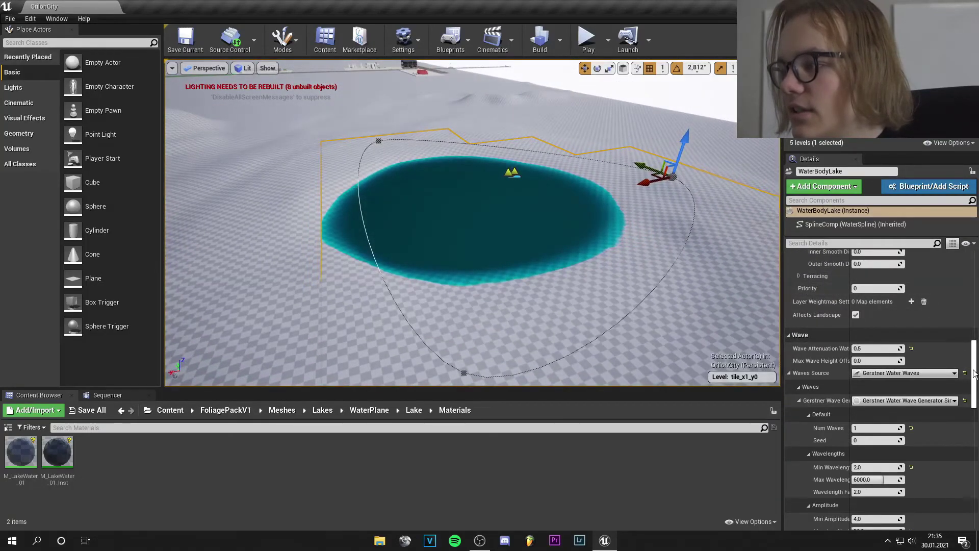
scroll(943, 351, "up", 10)
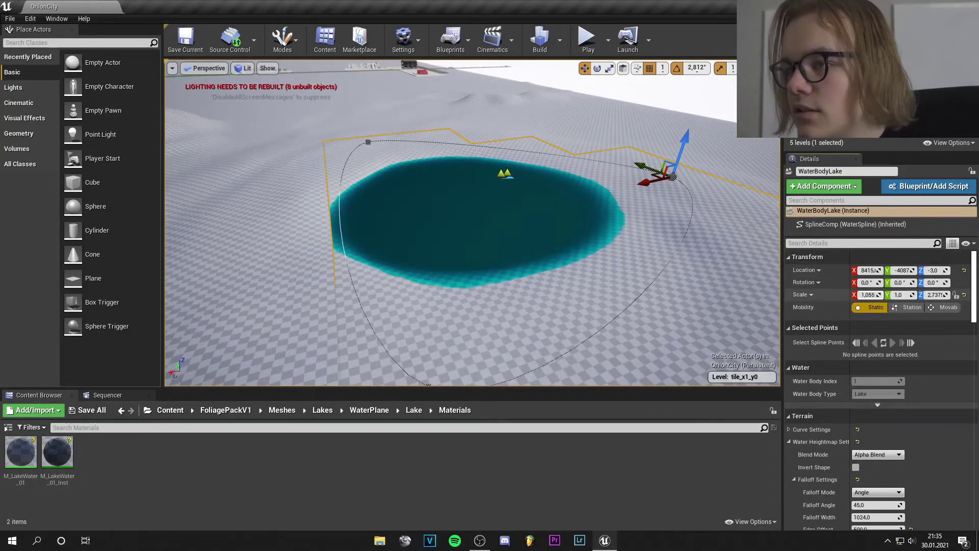
- Deselect the lake and examine its waves and shoreline from a distance
left_click(541, 250)
key("w")
mouse_move(534, 243)
right_mouse_down()
mouse_move(638, 220)
mouse_move(533, 243)
right_mouse_up()
key("s")
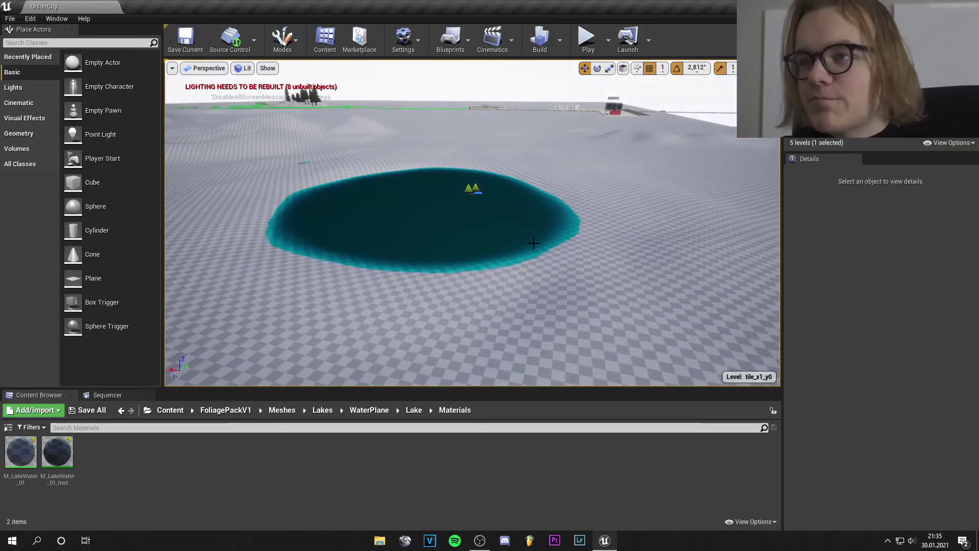